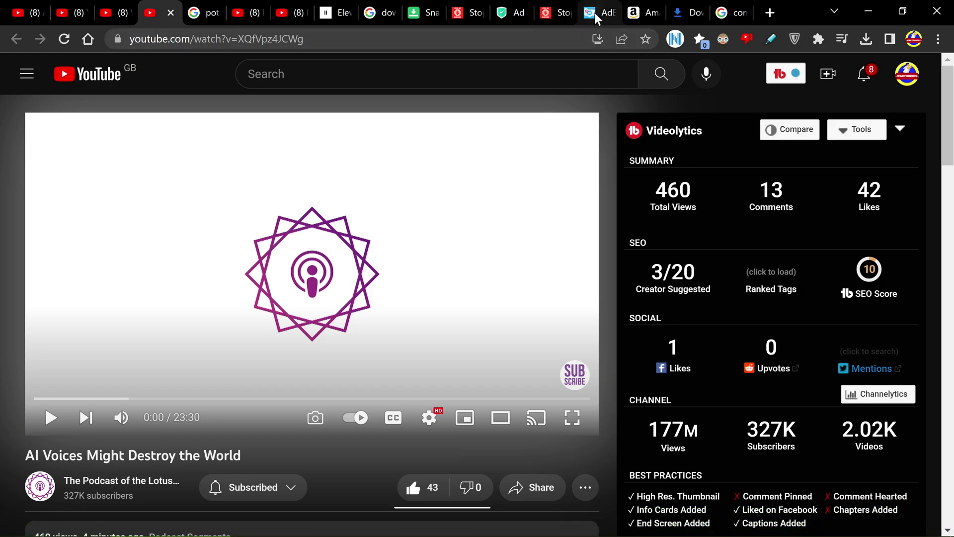
# Bring the idle second OBS Studio instance to the front.
pyautogui.click(330, 13)
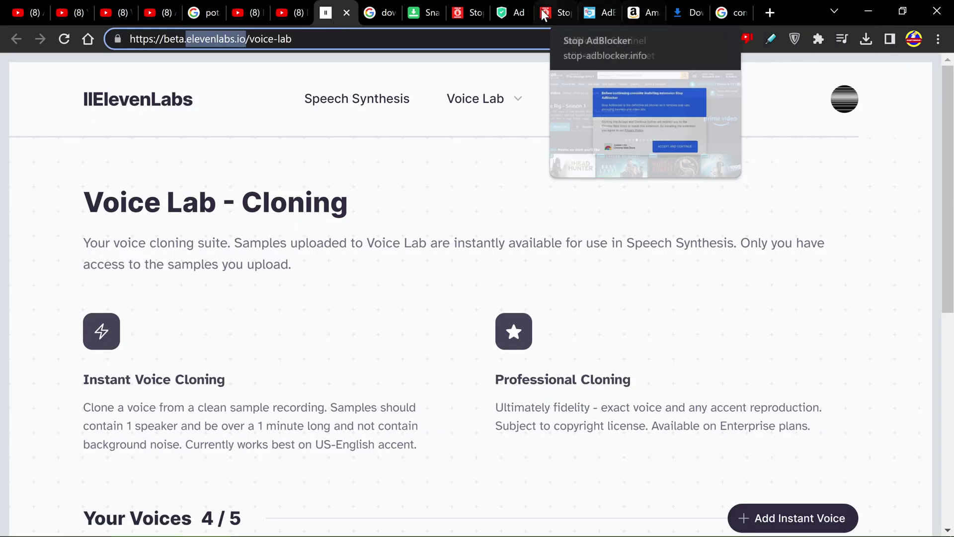
pyautogui.click(157, 12)
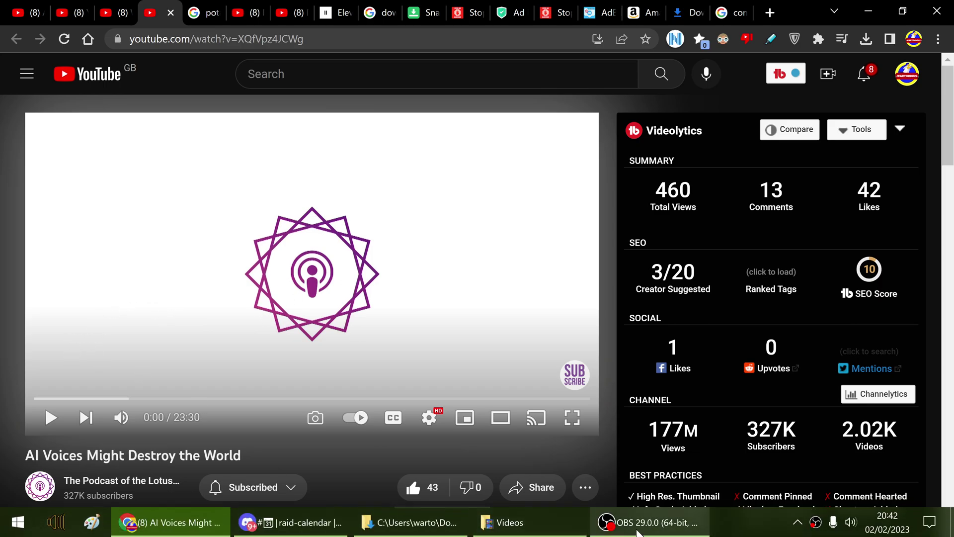
pyautogui.click(637, 531)
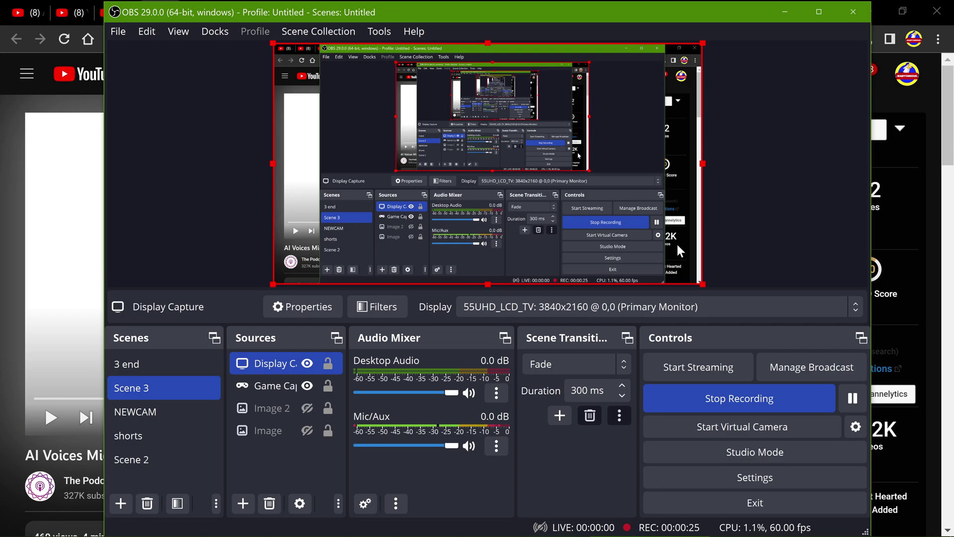
pyautogui.moveTo(694, 526)
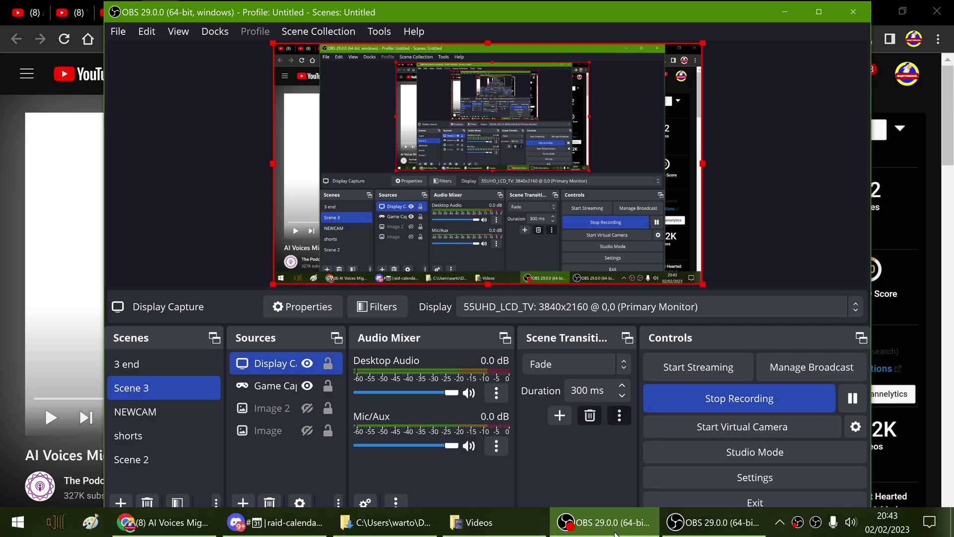
pyautogui.click(705, 530)
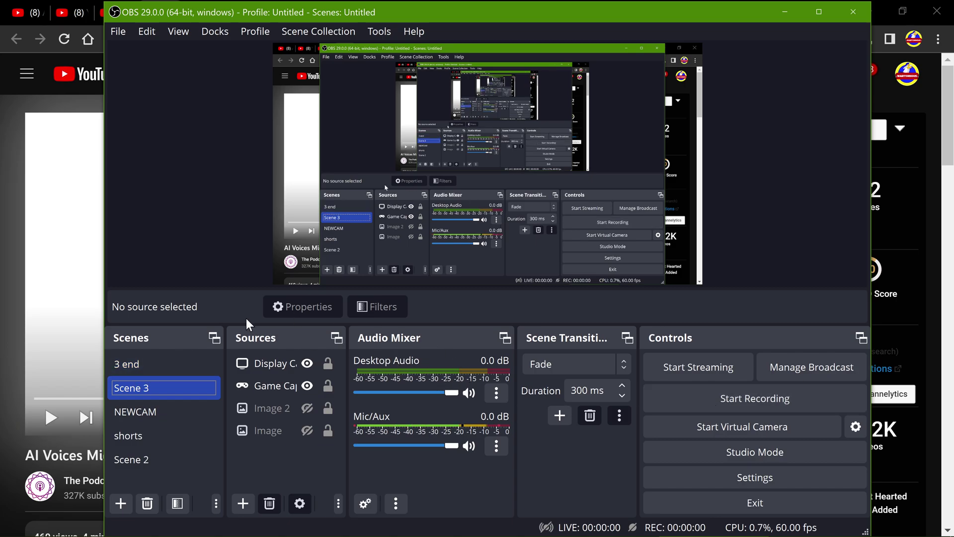
# Hide the Game Capture source and start a new recording.
pyautogui.click(306, 381)
pyautogui.click(307, 384)
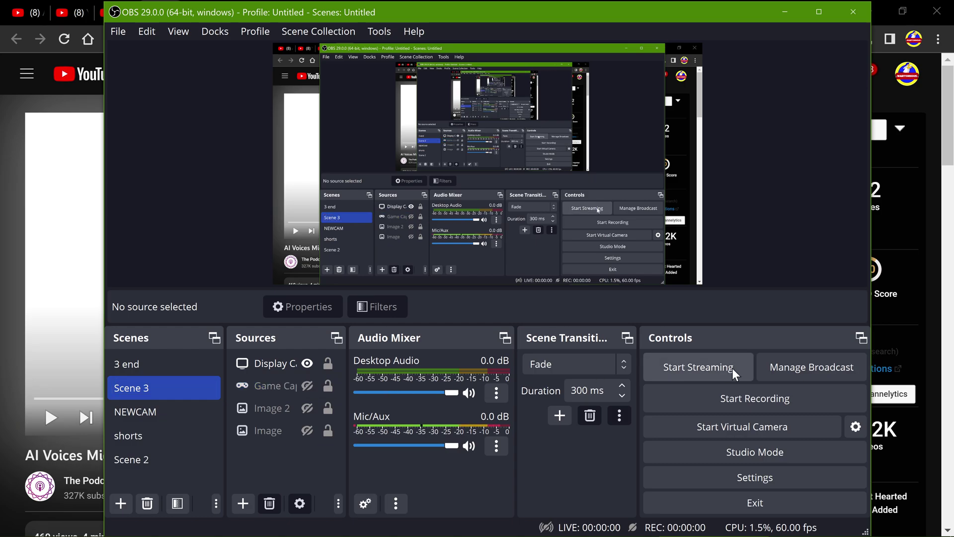
pyautogui.click(746, 399)
# Play the podcast video until 0:16, then return to the recording OBS window.
pyautogui.click(7, 401)
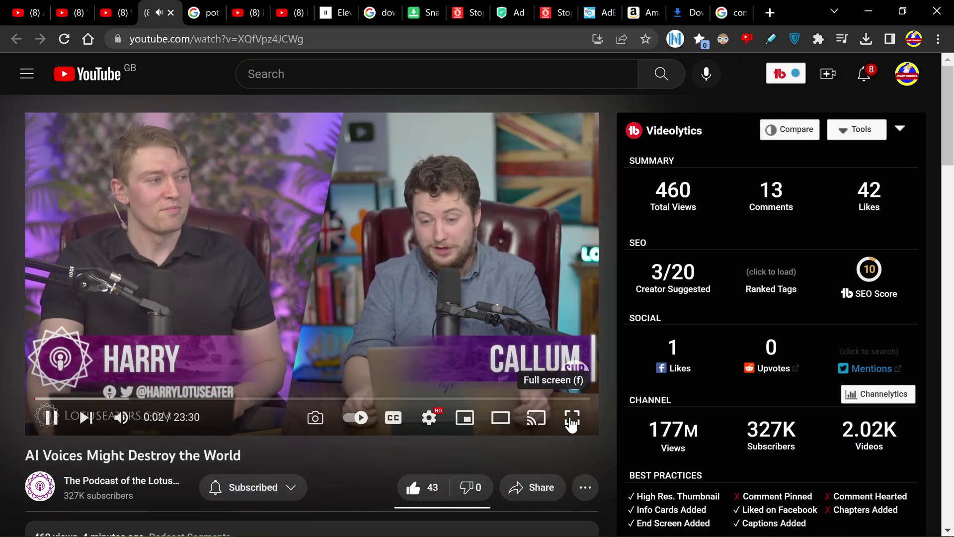
pyautogui.moveTo(716, 534)
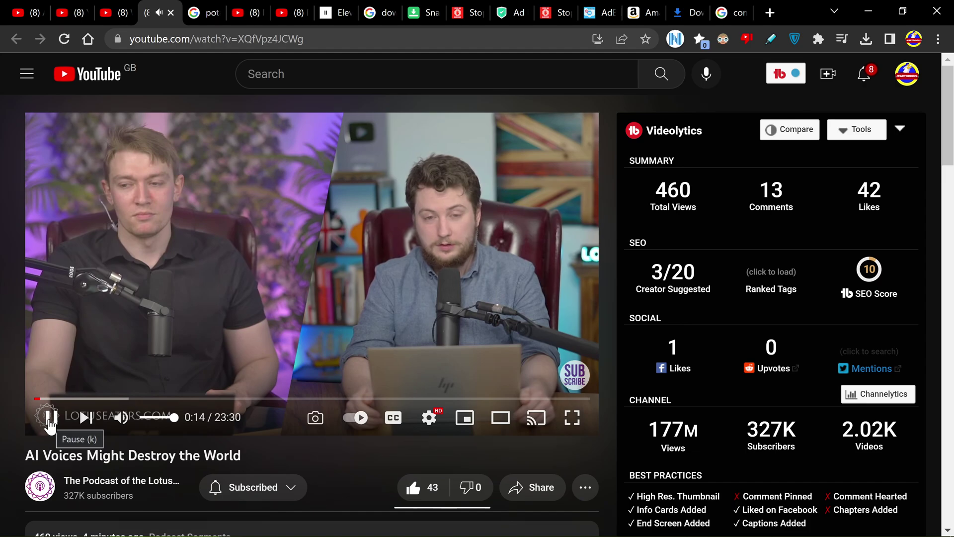
pyautogui.click(50, 423)
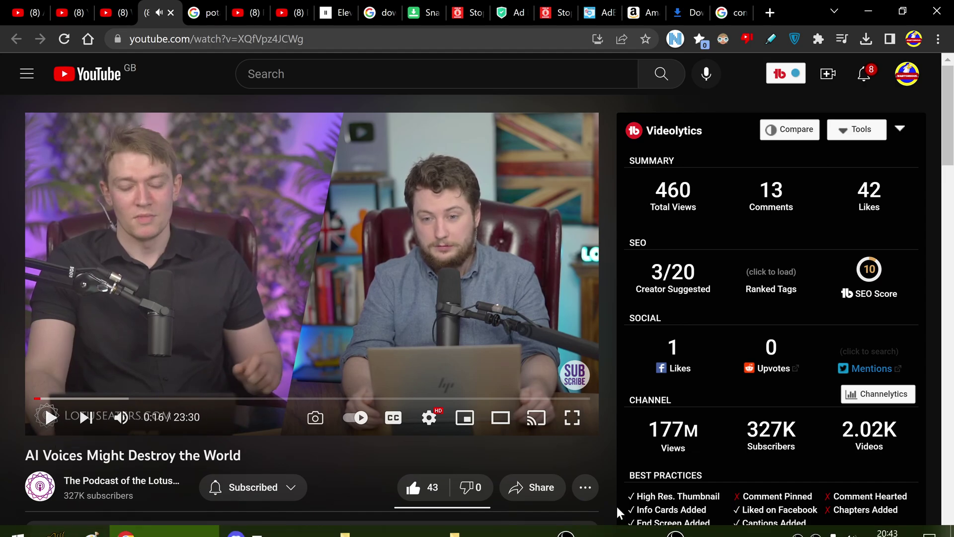
pyautogui.click(596, 527)
pyautogui.click(830, 405)
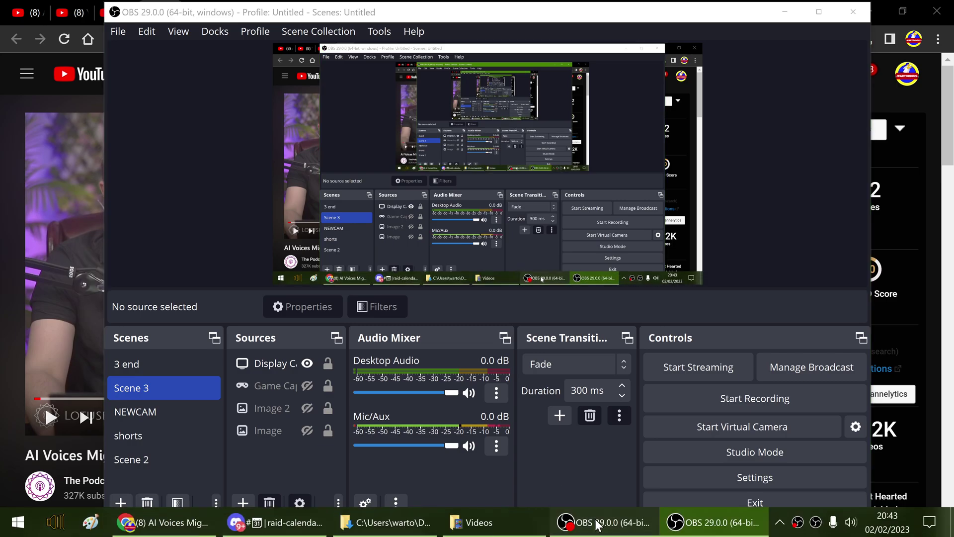
pyautogui.click(581, 524)
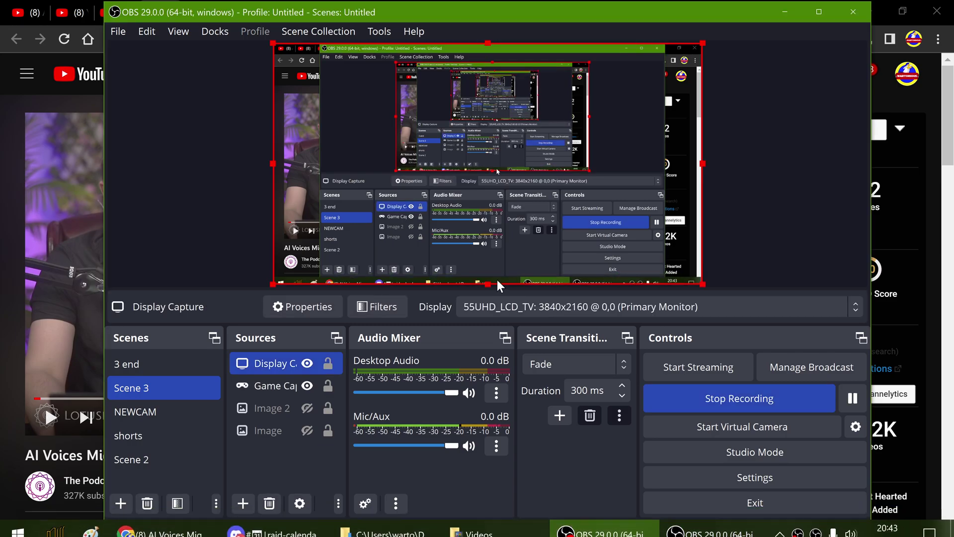
pyautogui.click(719, 523)
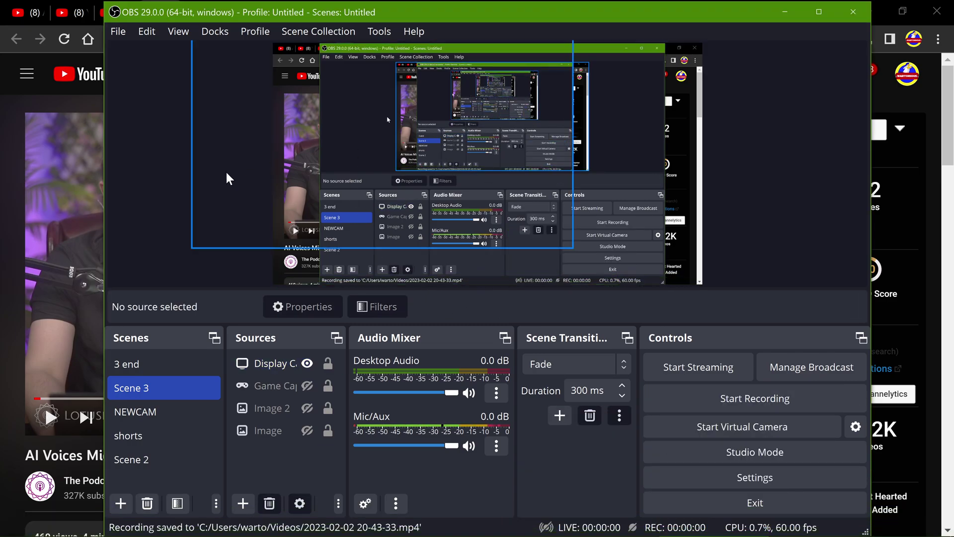
pyautogui.click(119, 31)
pyautogui.click(138, 53)
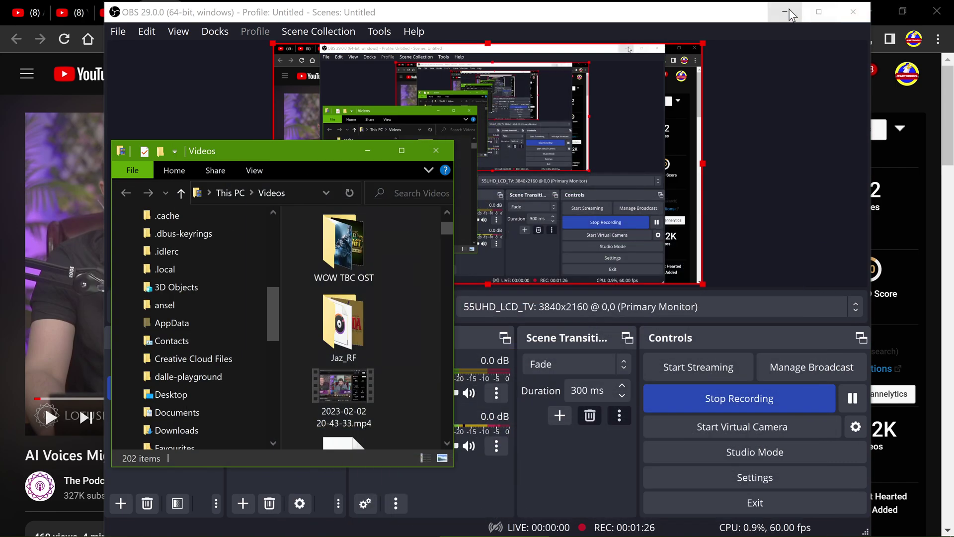
pyautogui.click(785, 11)
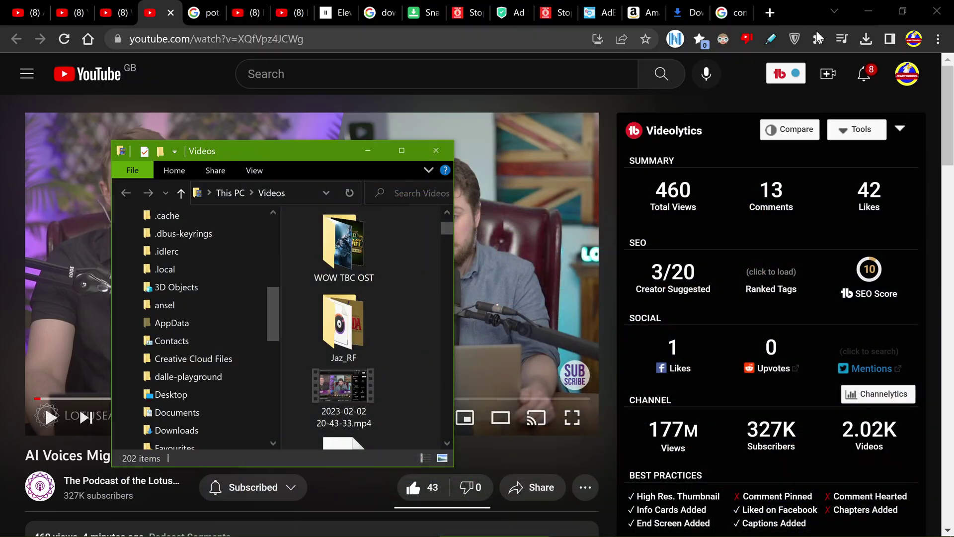
pyautogui.click(868, 11)
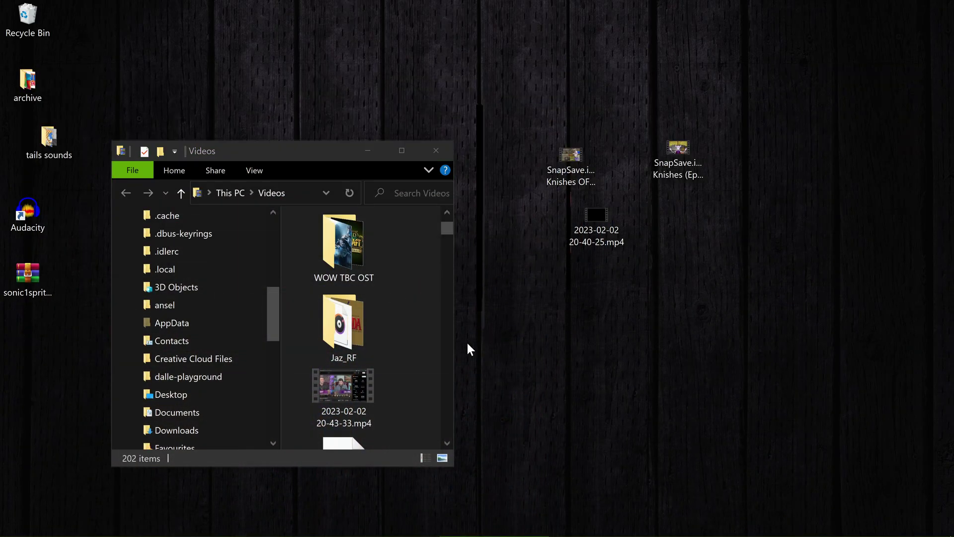
pyautogui.moveTo(335, 392); pyautogui.dragTo(708, 349)
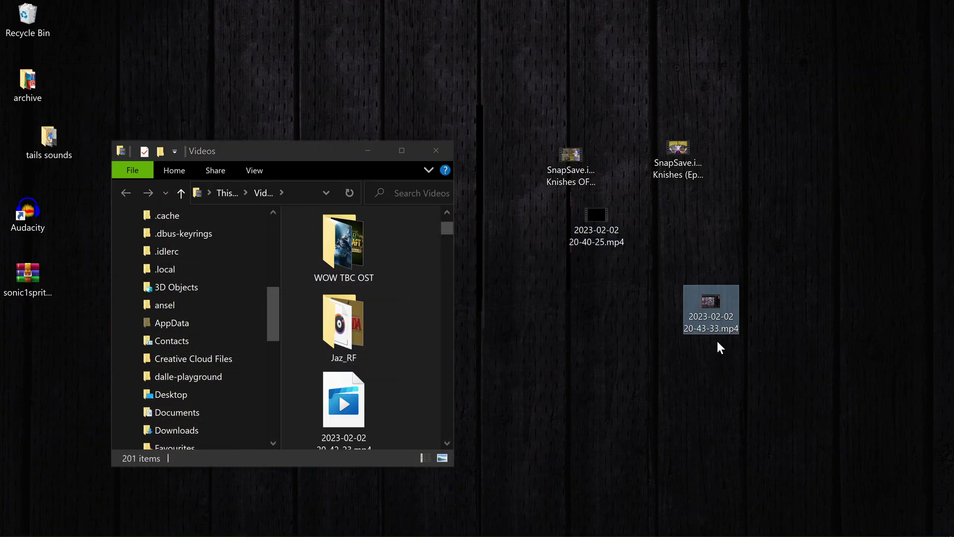
pyautogui.click(369, 151)
# Open CloudConvert's MP4 to WAV converter from the search results in a resized browser window.
pyautogui.click(164, 525)
pyautogui.click(733, 10)
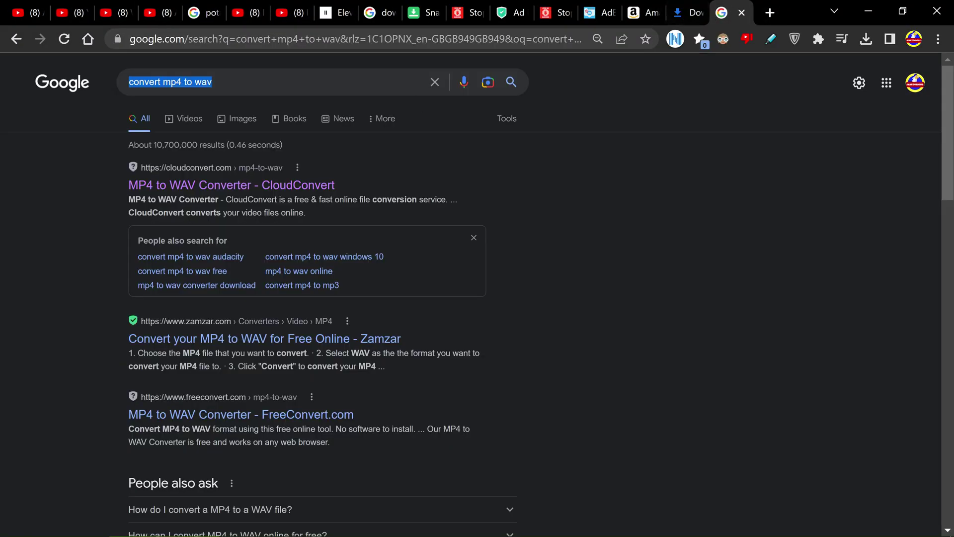
pyautogui.click(198, 186)
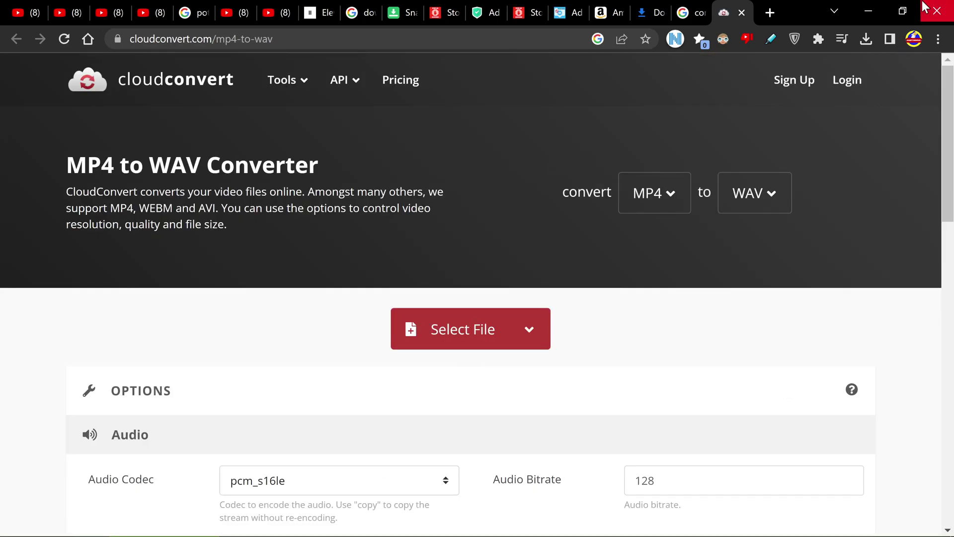
pyautogui.click(904, 10)
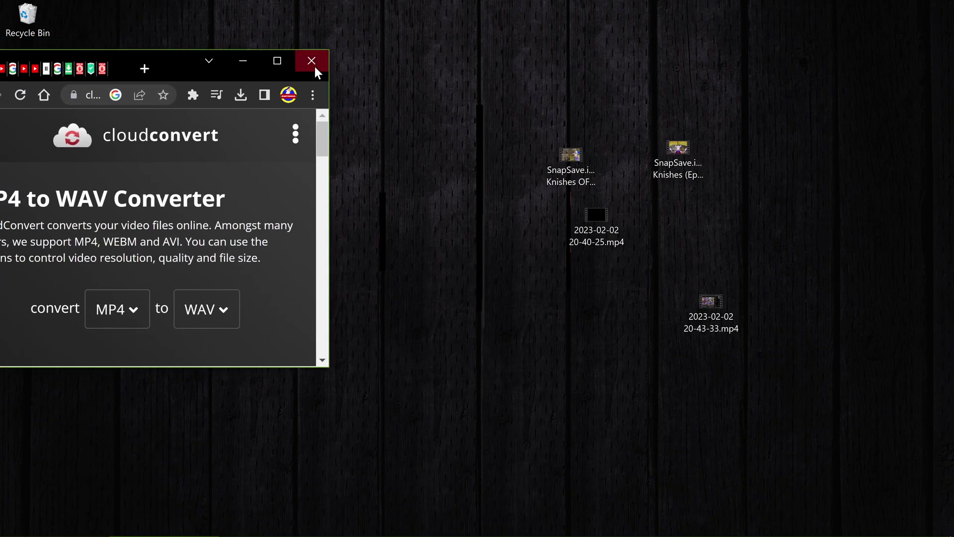
pyautogui.moveTo(283, 368); pyautogui.dragTo(283, 529)
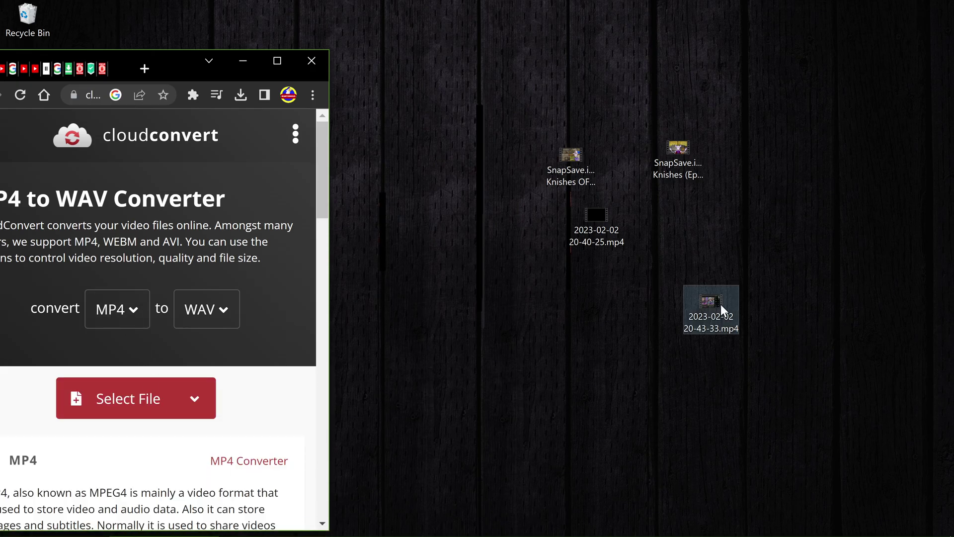
pyautogui.click(125, 399)
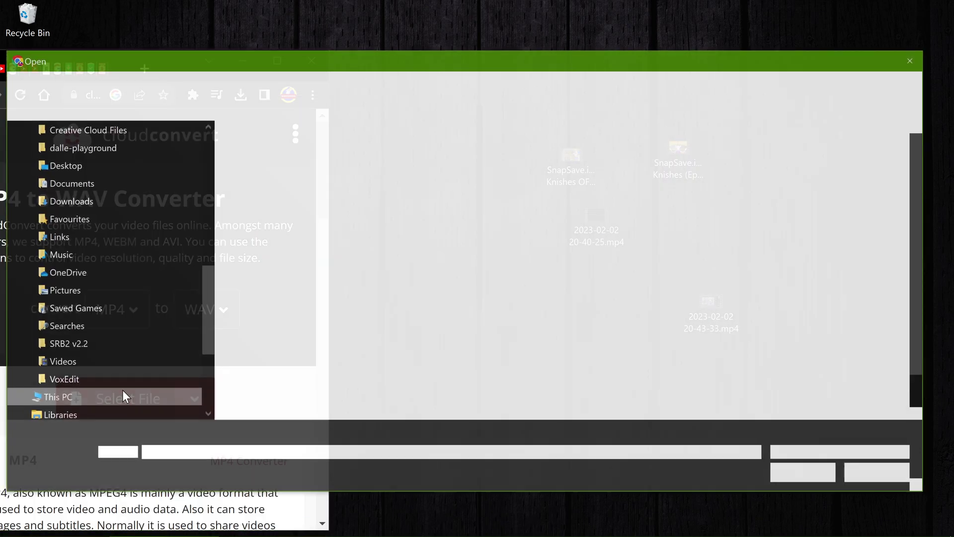
pyautogui.click(877, 476)
pyautogui.moveTo(741, 326); pyautogui.dragTo(105, 399)
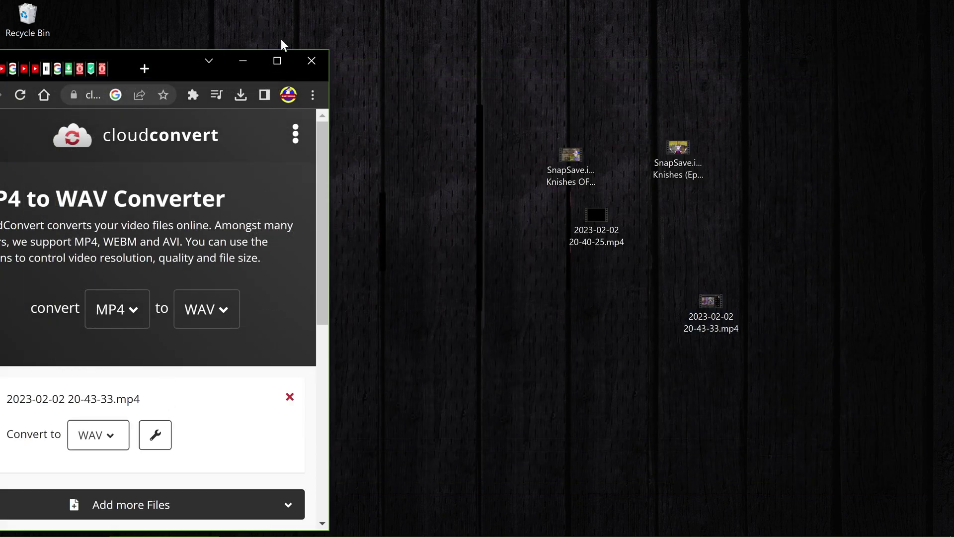
pyautogui.click(278, 61)
pyautogui.scroll(-1, 482, 342)
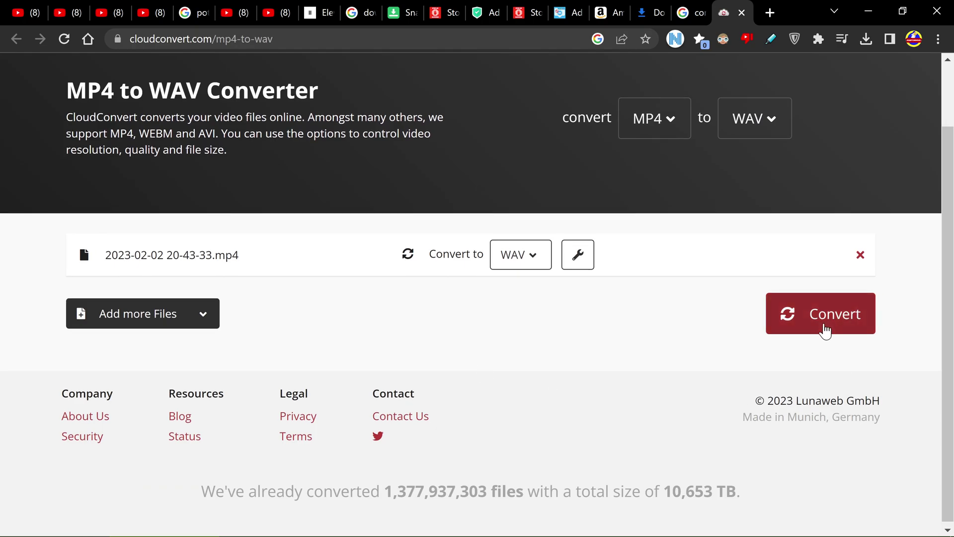
pyautogui.click(825, 329)
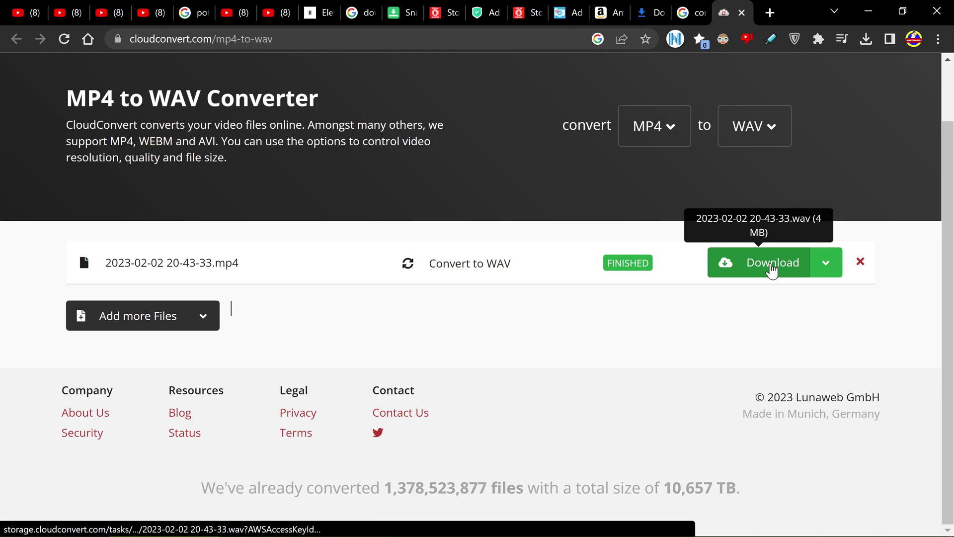
pyautogui.click(772, 270)
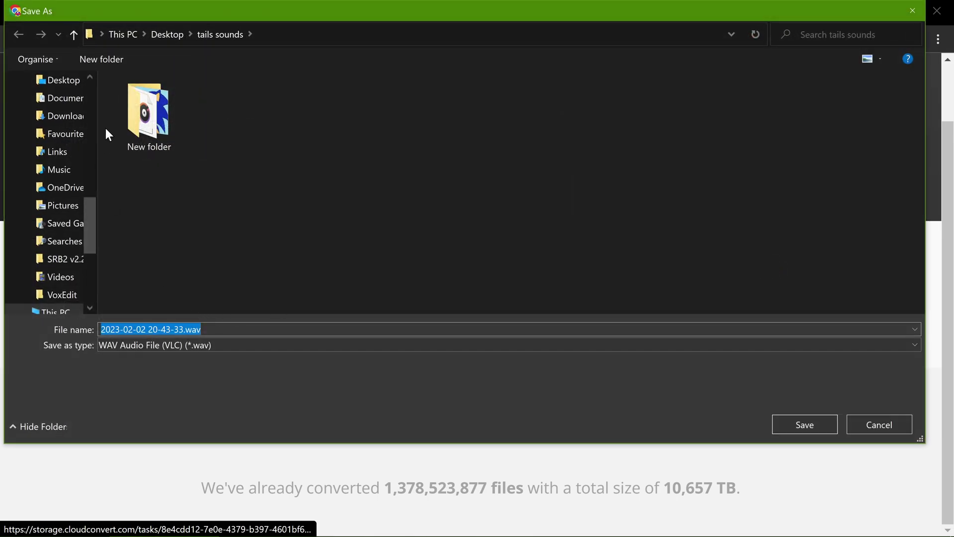
pyautogui.moveTo(88, 214); pyautogui.dragTo(105, 85)
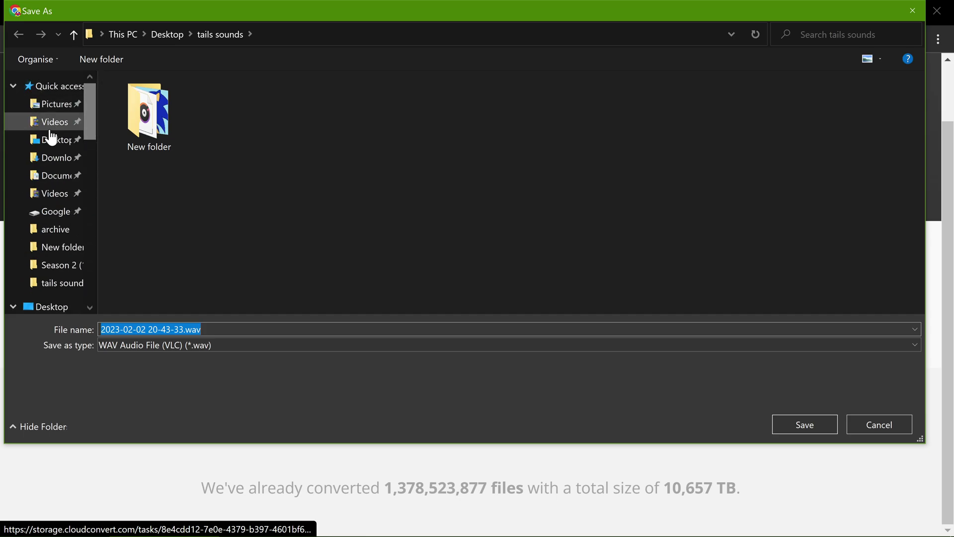
pyautogui.click(56, 140)
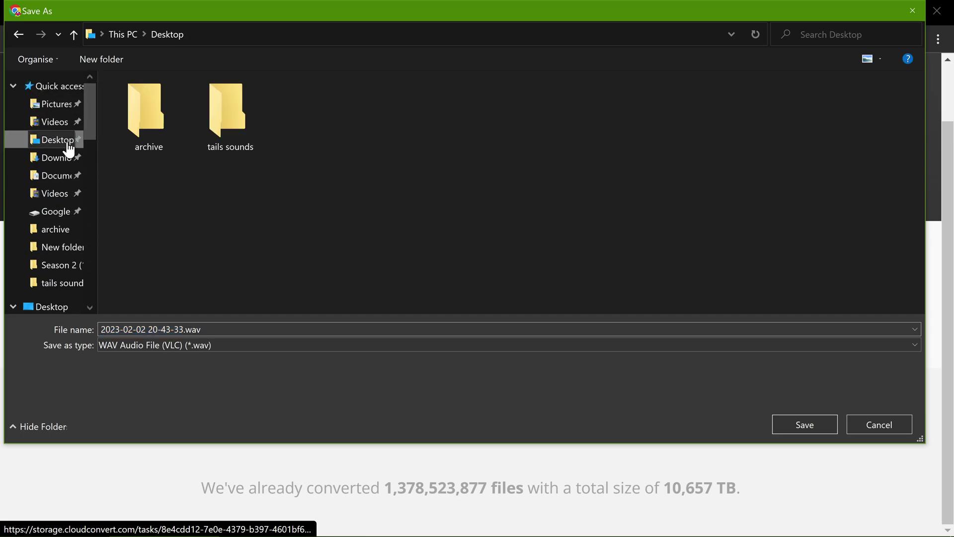
pyautogui.click(785, 426)
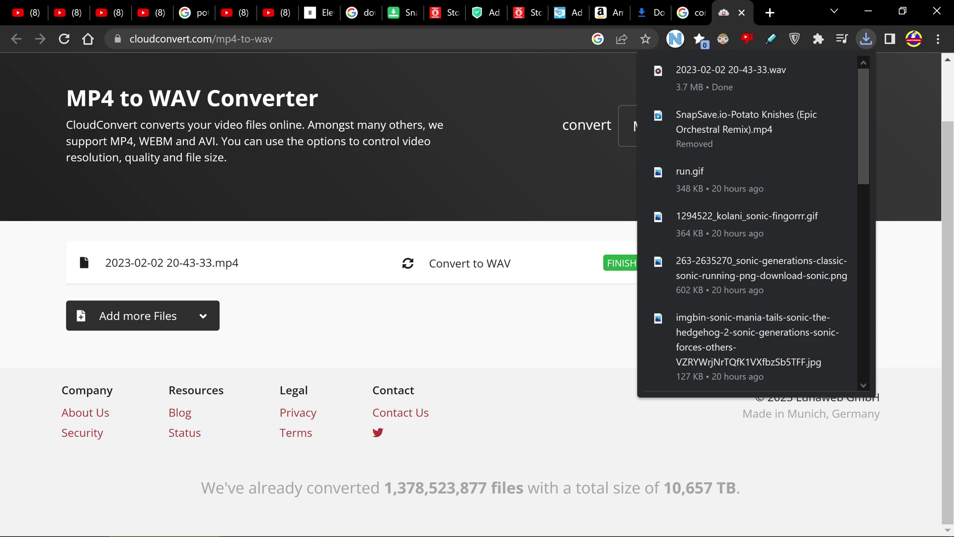
# Switch to ElevenLabs Voice Lab and scroll through the four existing voices.
pyautogui.click(320, 9)
pyautogui.scroll(-6, 431, 268)
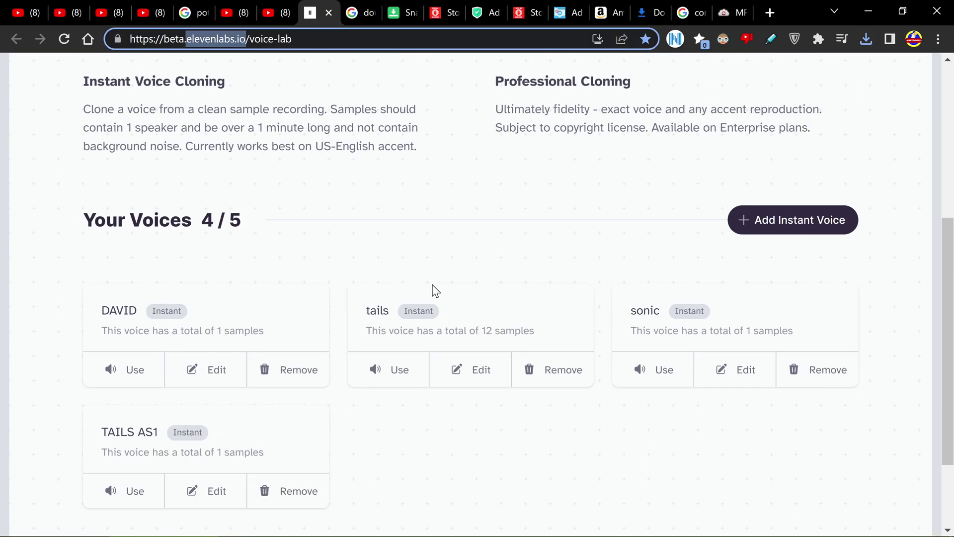
pyautogui.scroll(6, 394, 197)
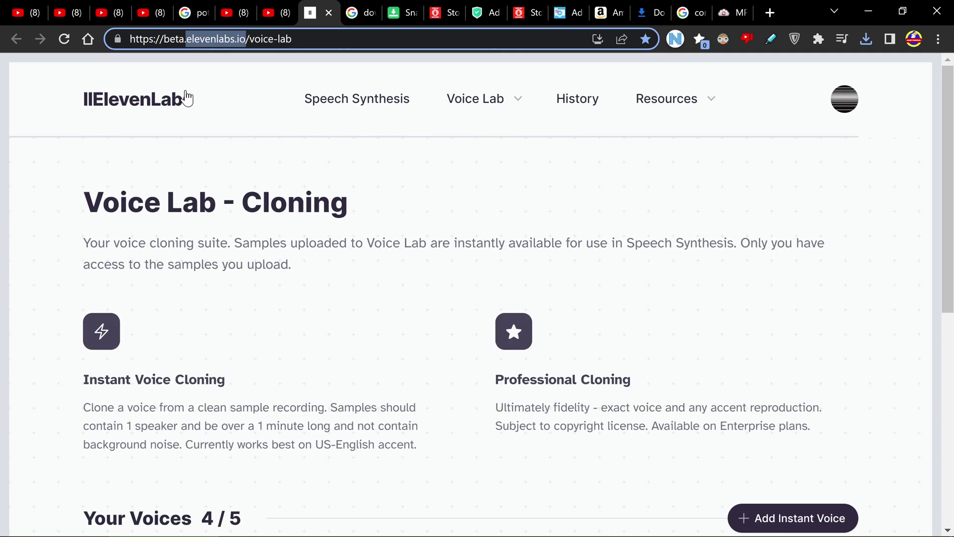
pyautogui.scroll(-7, 426, 290)
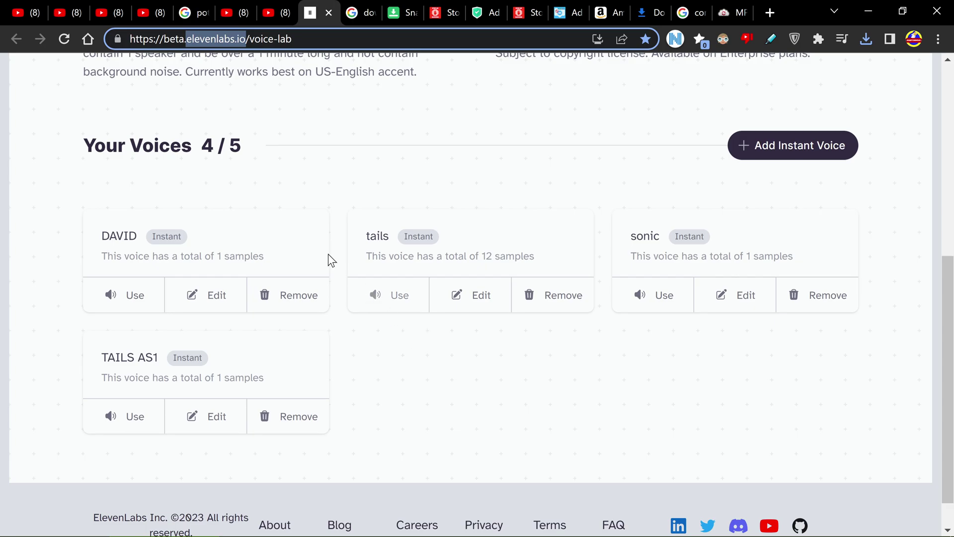
pyautogui.scroll(1, 550, 175)
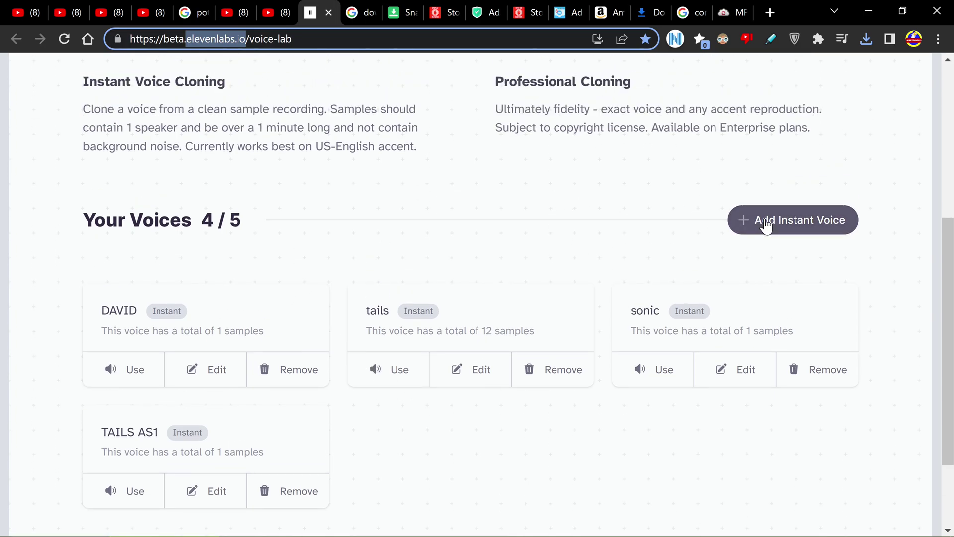
pyautogui.scroll(4, 485, 264)
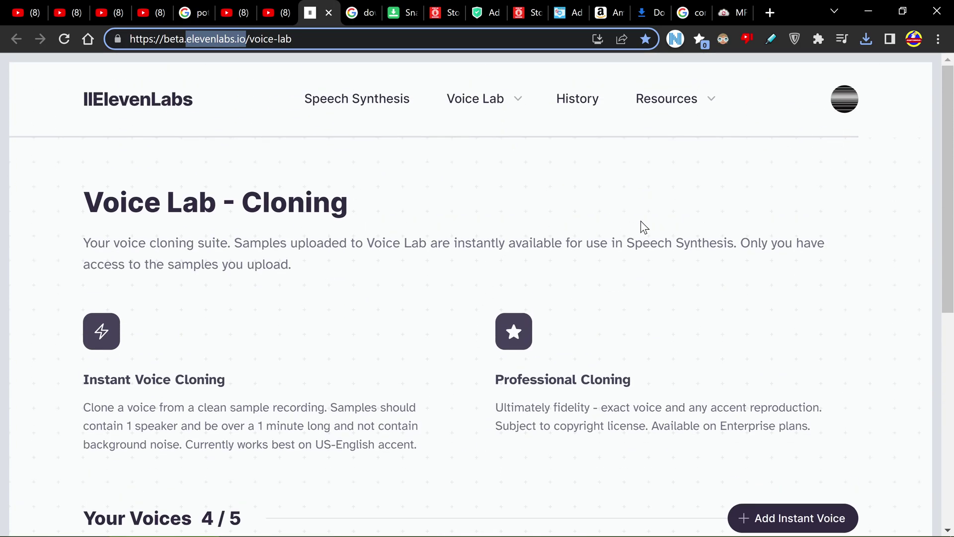
pyautogui.scroll(-3, 723, 278)
pyautogui.scroll(-1, 607, 277)
pyautogui.click(780, 220)
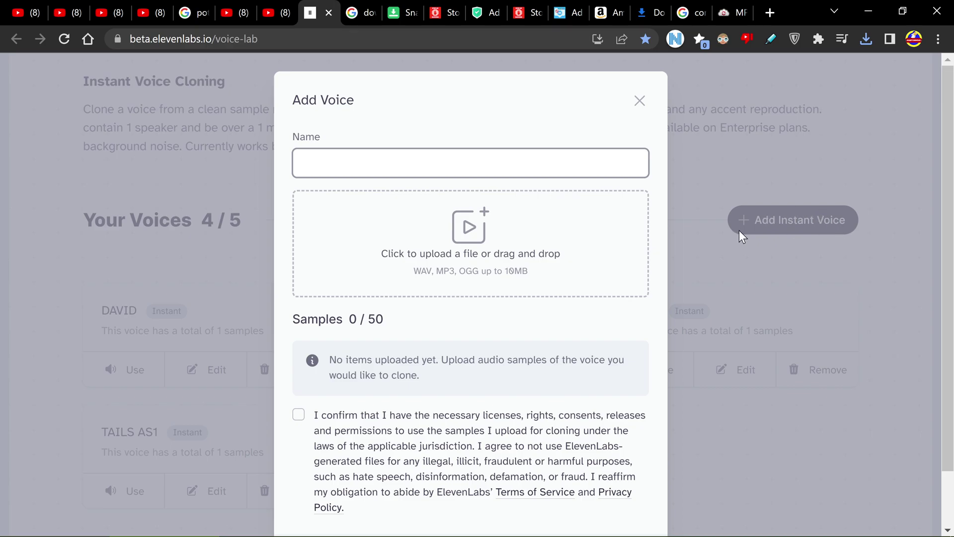
pyautogui.click(458, 222)
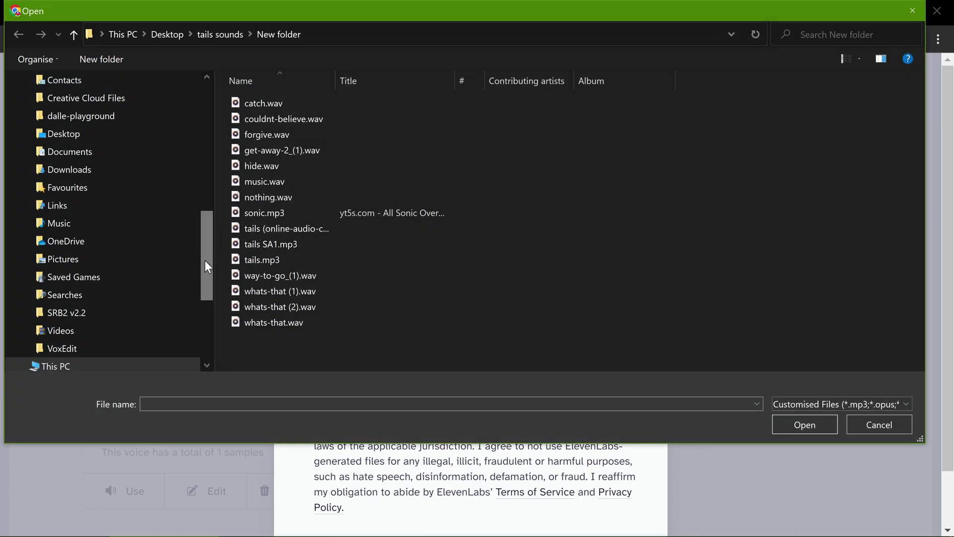
pyautogui.moveTo(207, 267); pyautogui.dragTo(186, 99)
pyautogui.click(132, 84)
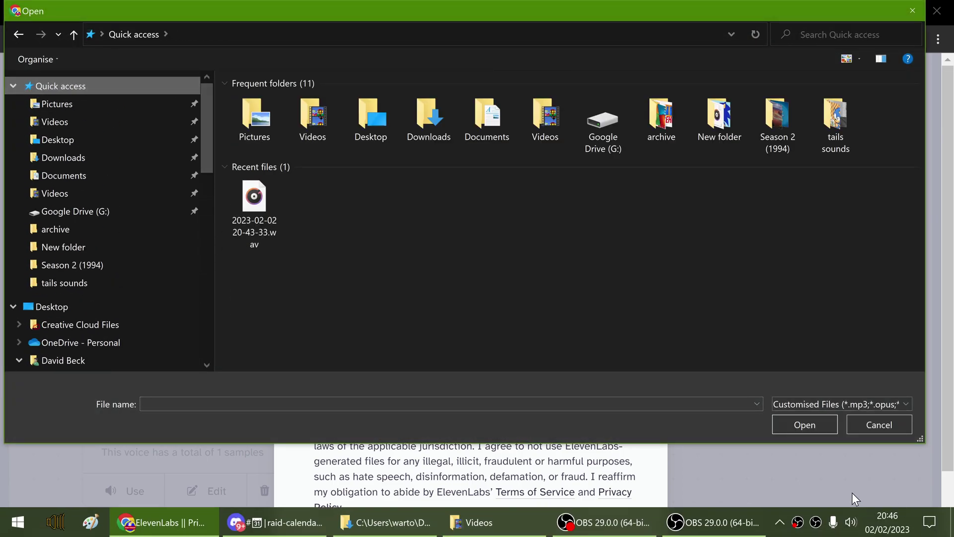
pyautogui.doubleClick(253, 197)
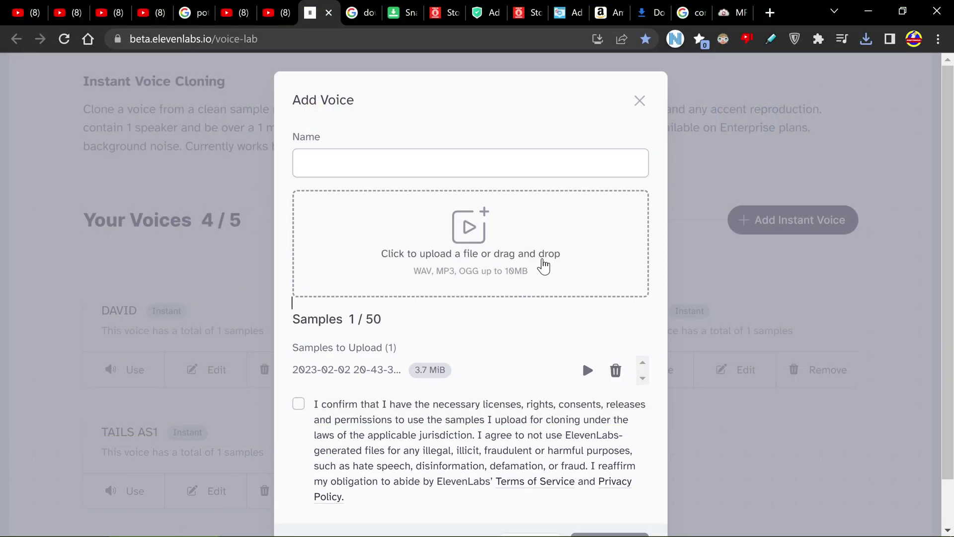
# Confirm the voice-cloning rights, name the voice Callum and add it.
pyautogui.scroll(-1, 497, 343)
pyautogui.click(298, 351)
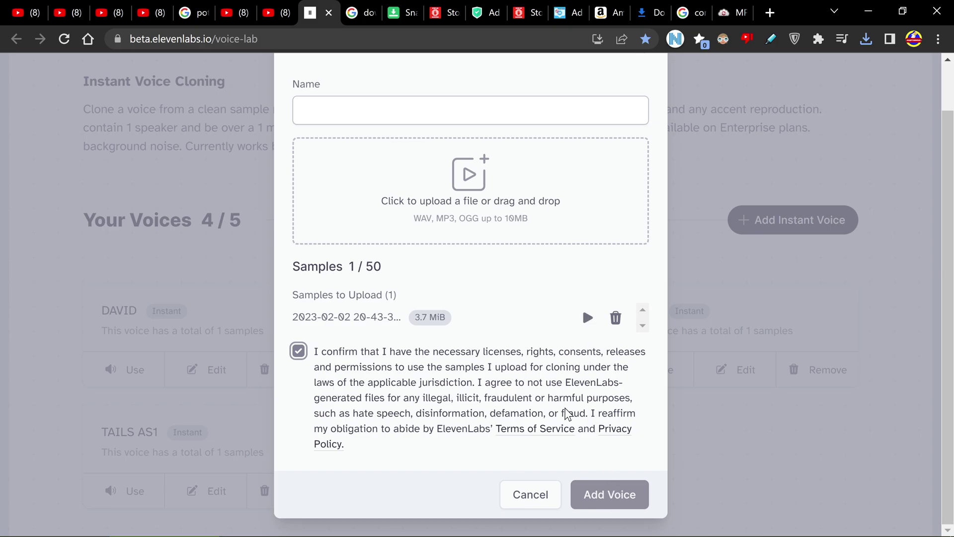
pyautogui.click(609, 494)
pyautogui.write('9')
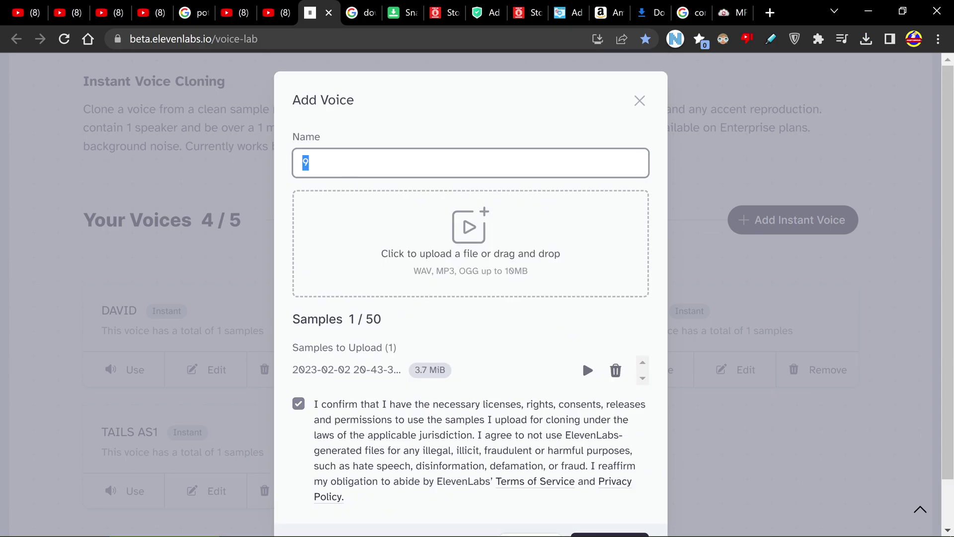
pyautogui.write('CX')
pyautogui.scroll(-1, 468, 246)
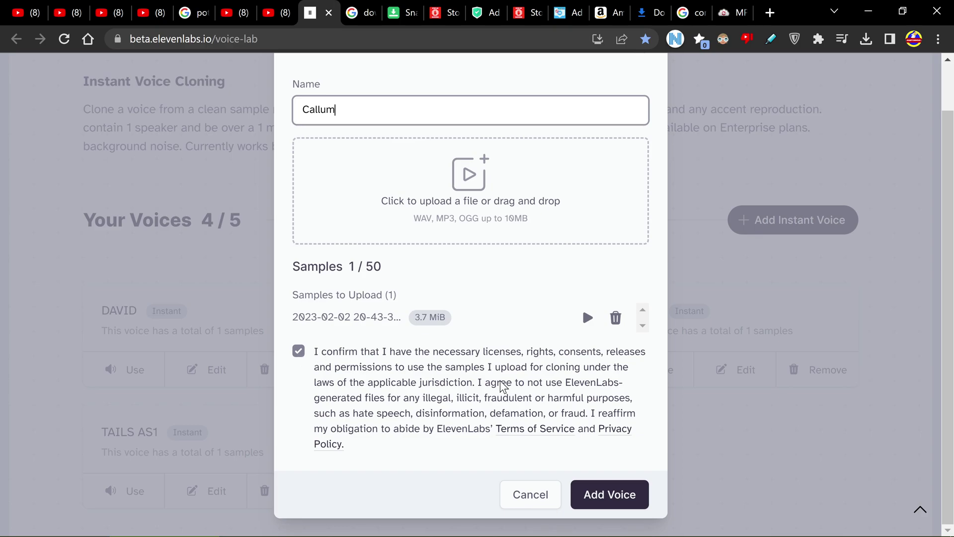
pyautogui.click(621, 503)
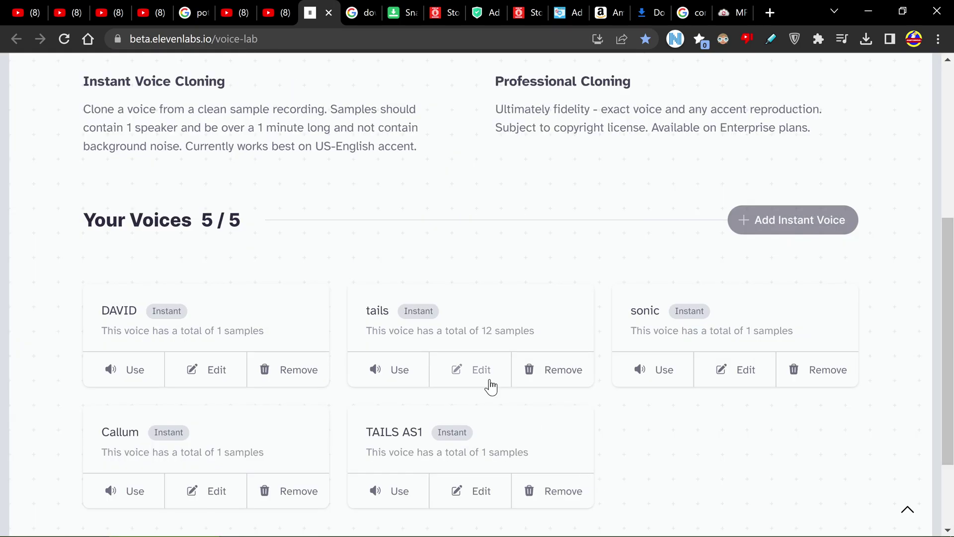
# Select the Callum voice for speech synthesis.
pyautogui.scroll(-3, 491, 387)
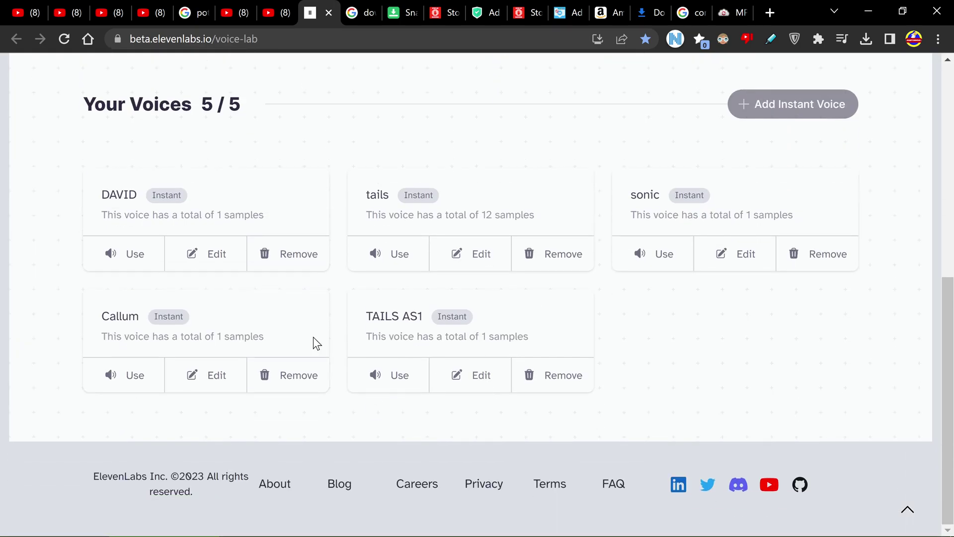
pyautogui.click(124, 386)
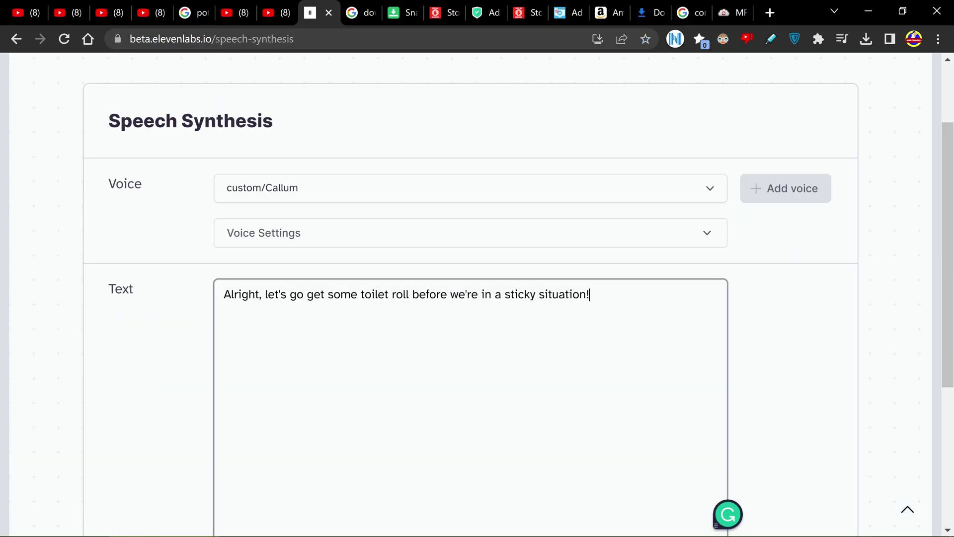
pyautogui.scroll(-5, 470, 298)
pyautogui.scroll(2, 470, 298)
# Replace the text with 'hello, I am callum from the lotus eaters and Carl smells of pie'.
pyautogui.hotkey('ctrl', 'a')
pyautogui.scroll(3, 379, 240)
pyautogui.scroll(-2, 243, 263)
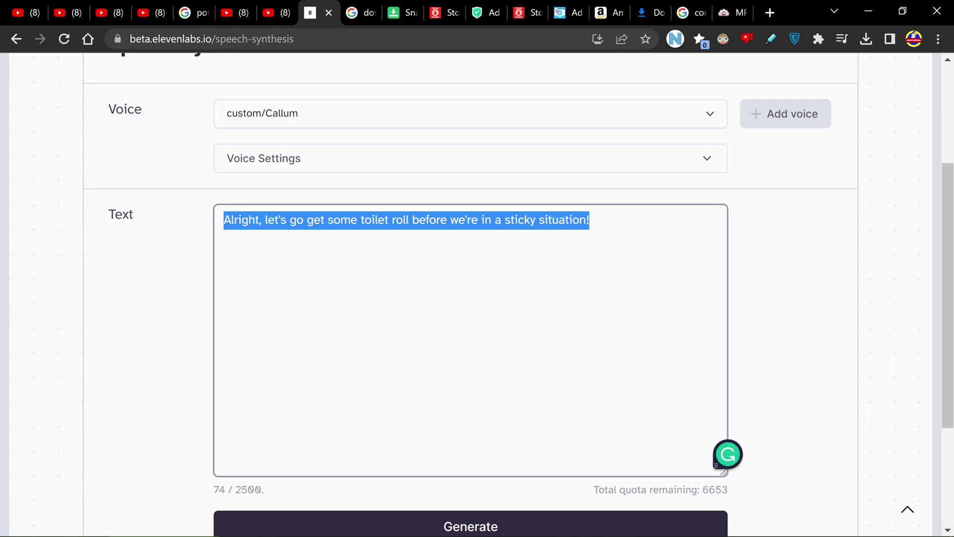
pyautogui.write('hello')
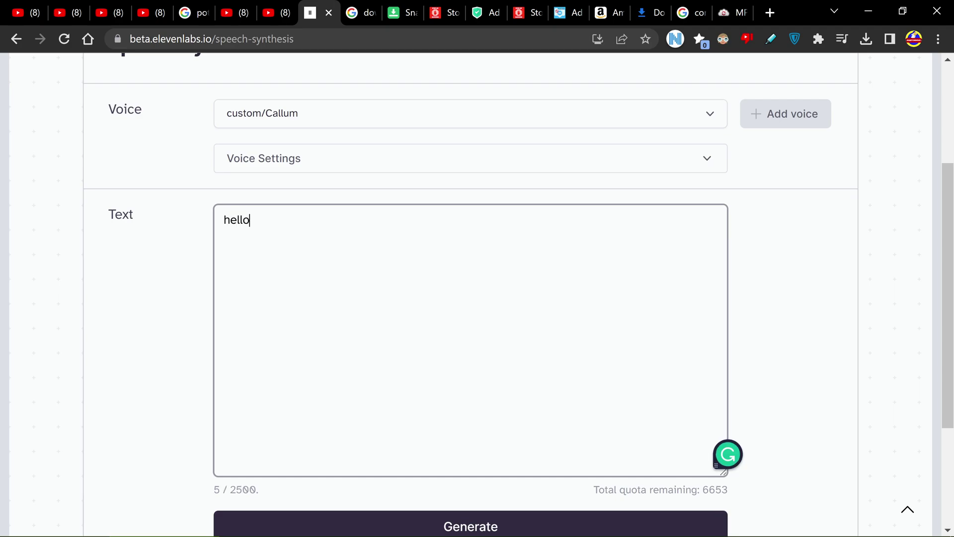
pyautogui.write(', I azm')
pyautogui.press('BackSpace')
pyautogui.write('callum from the ')
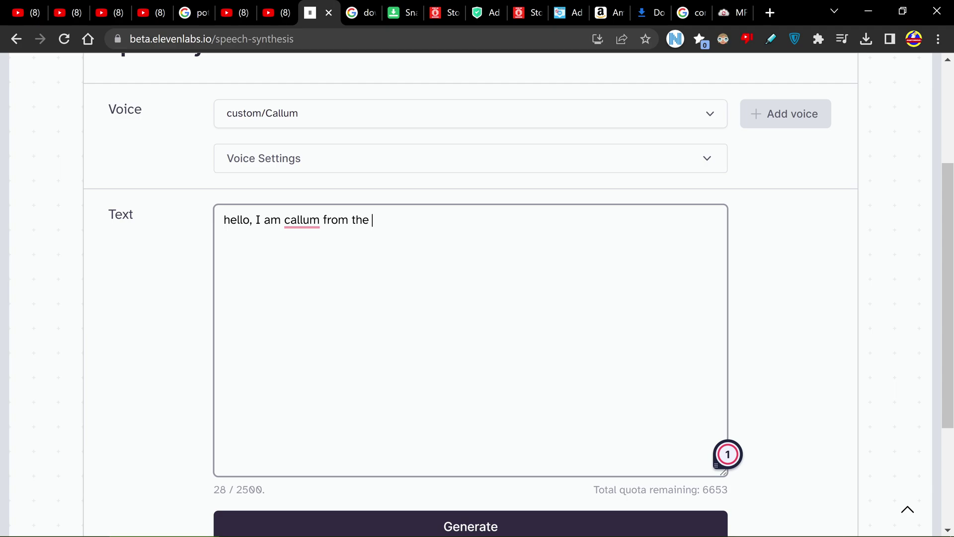
pyautogui.write('lotus eater')
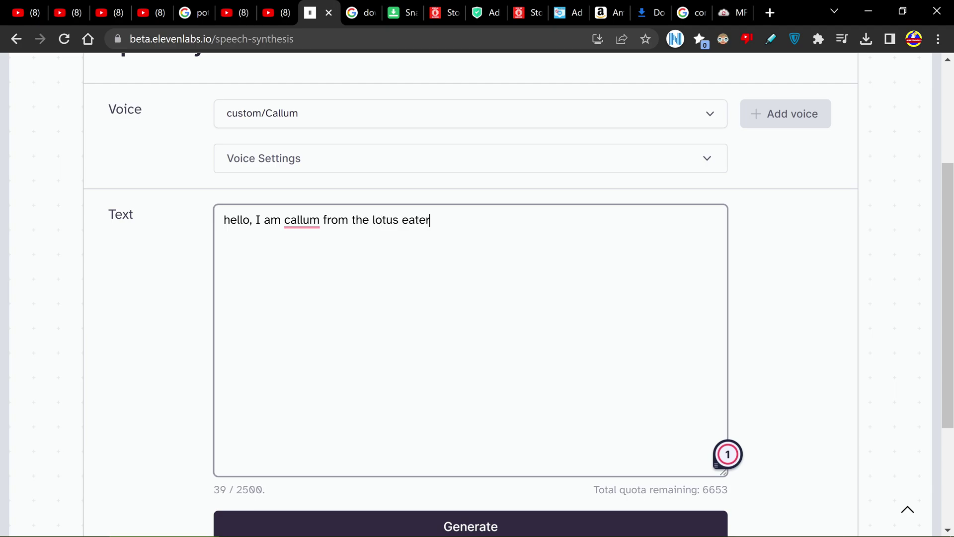
pyautogui.write('s anfd d Car')
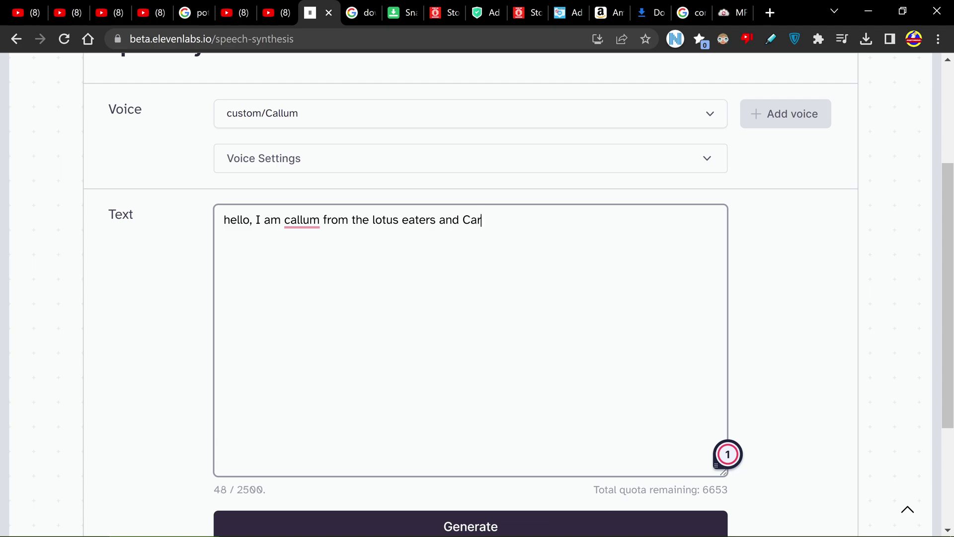
pyautogui.write('l smells of pie')
pyautogui.scroll(-1, 318, 209)
# Capitalise Callum in the text and generate the speech.
pyautogui.moveTo(301, 146)
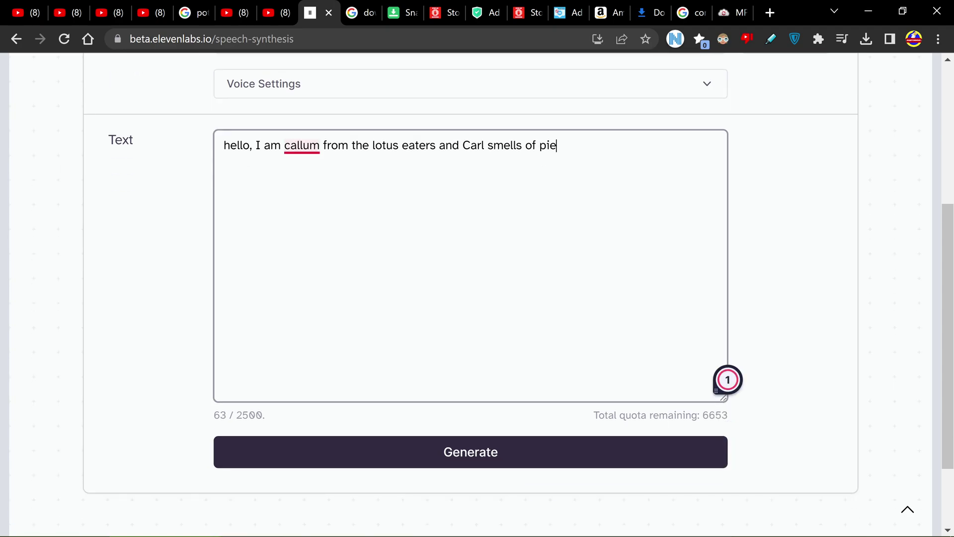
pyautogui.click(325, 193)
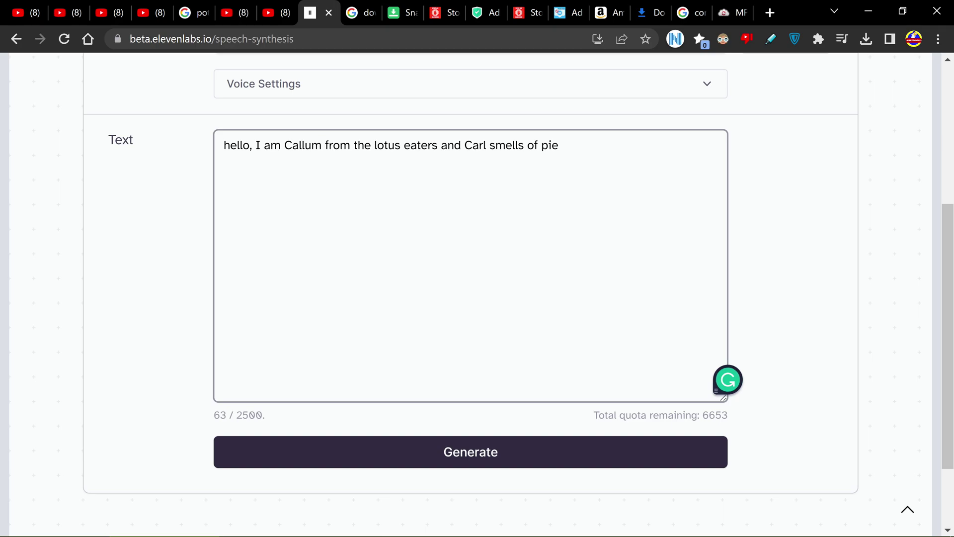
pyautogui.click(491, 443)
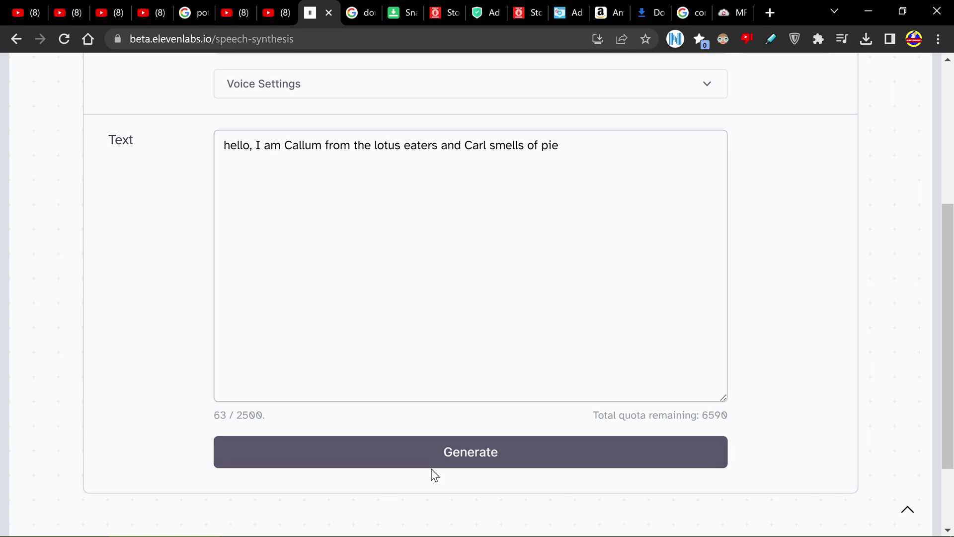
# Expand the player for the new 0:03 custom/Callum clip.
pyautogui.scroll(-2, 432, 470)
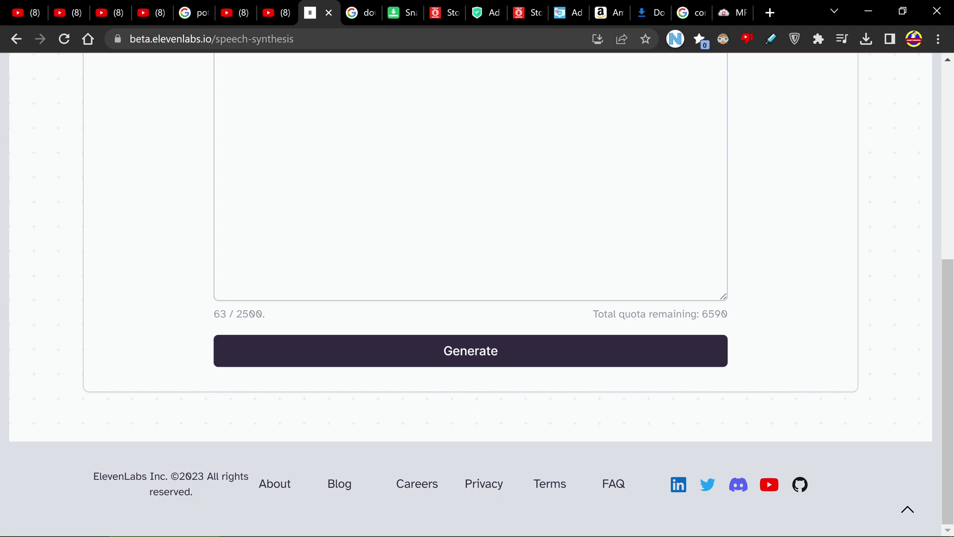
pyautogui.moveTo(701, 314); pyautogui.dragTo(708, 314)
pyautogui.scroll(3, 470, 298)
pyautogui.scroll(-2, 127, 248)
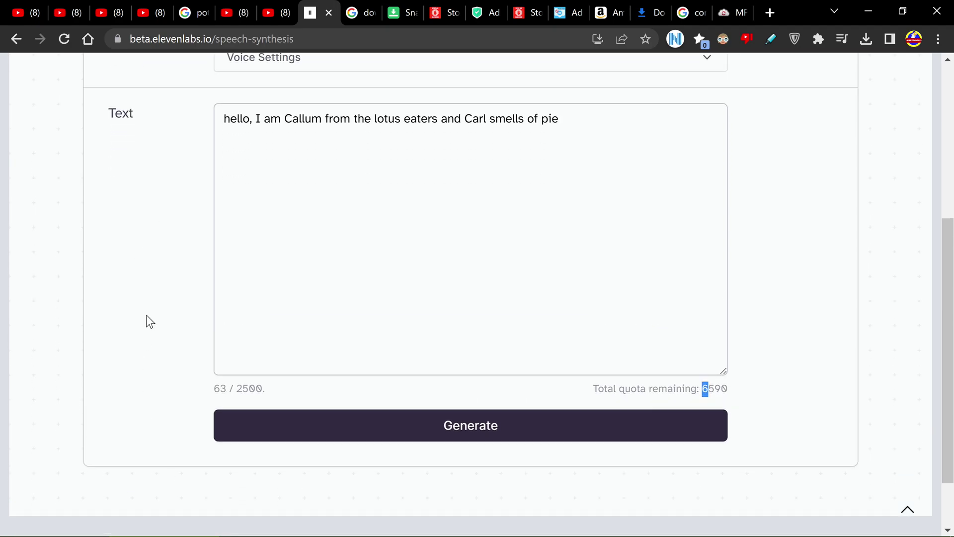
pyautogui.scroll(-2, 146, 323)
pyautogui.scroll(2, 150, 328)
pyautogui.click(908, 510)
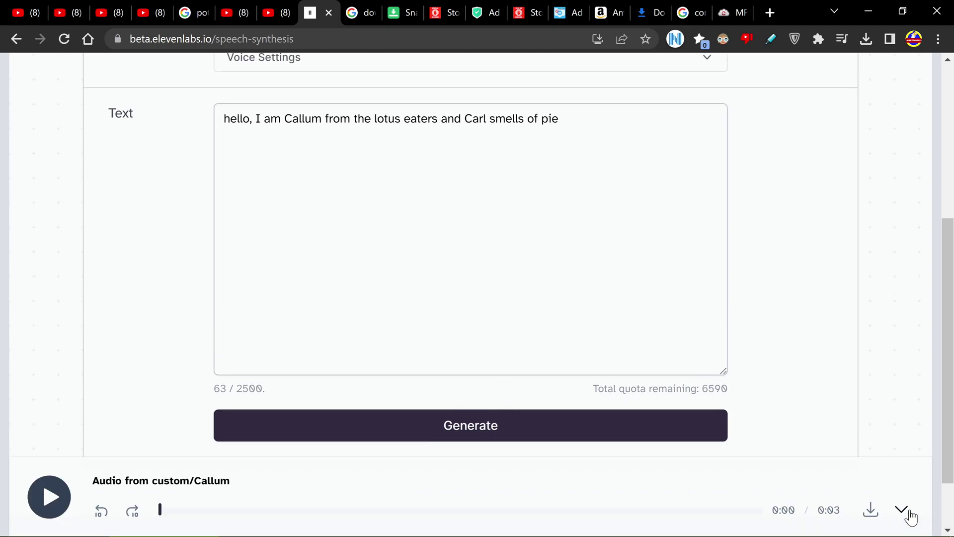
# Download the generated clip as synthesized_audio.mp3 to the Desktop.
pyautogui.click(871, 510)
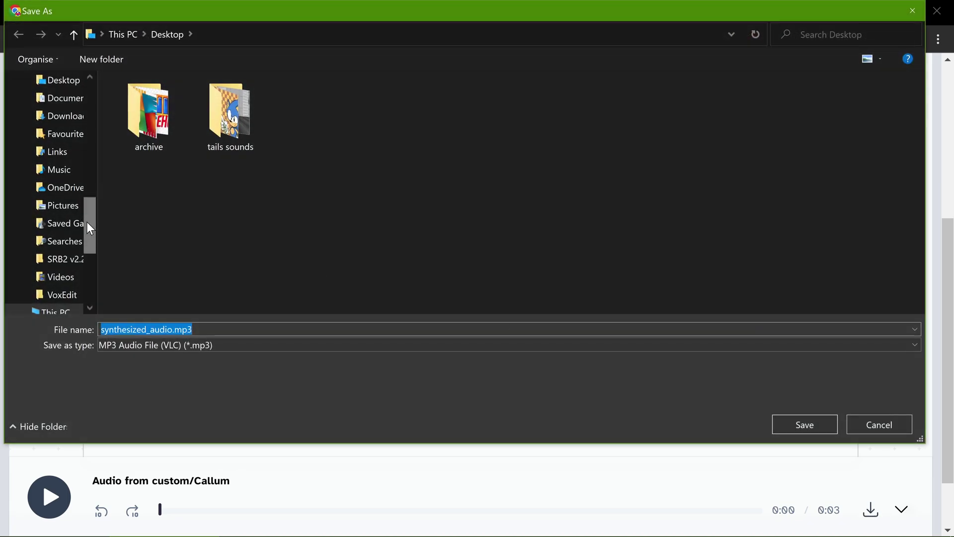
pyautogui.click(61, 99)
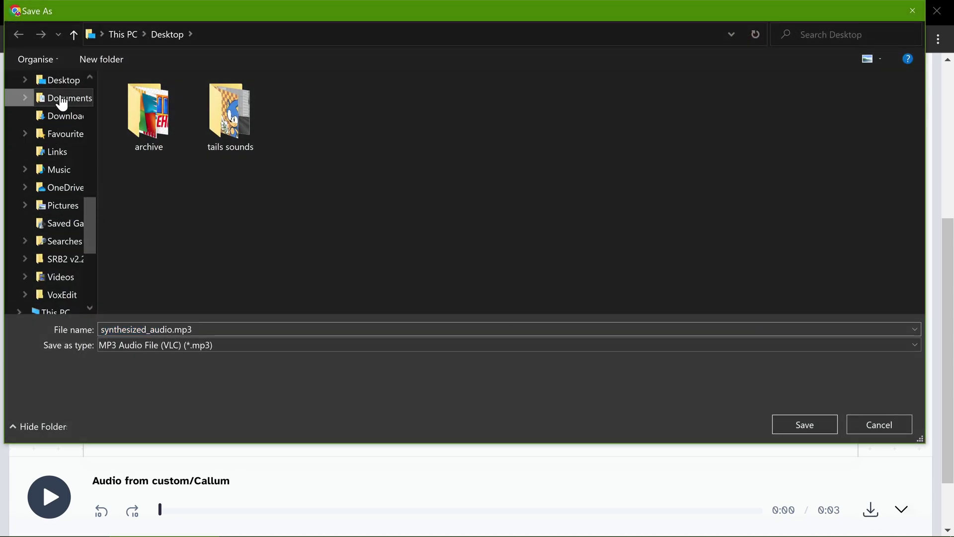
pyautogui.click(65, 117)
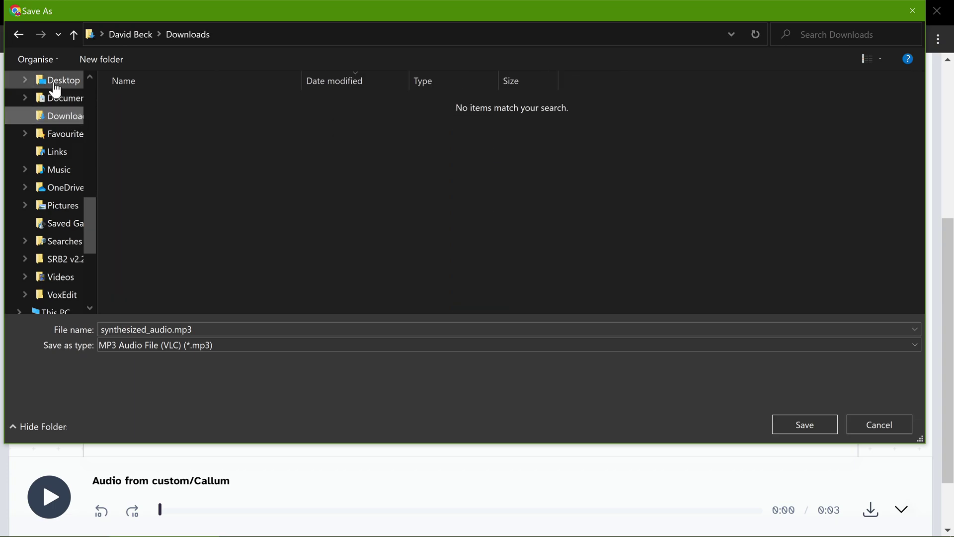
pyautogui.click(56, 90)
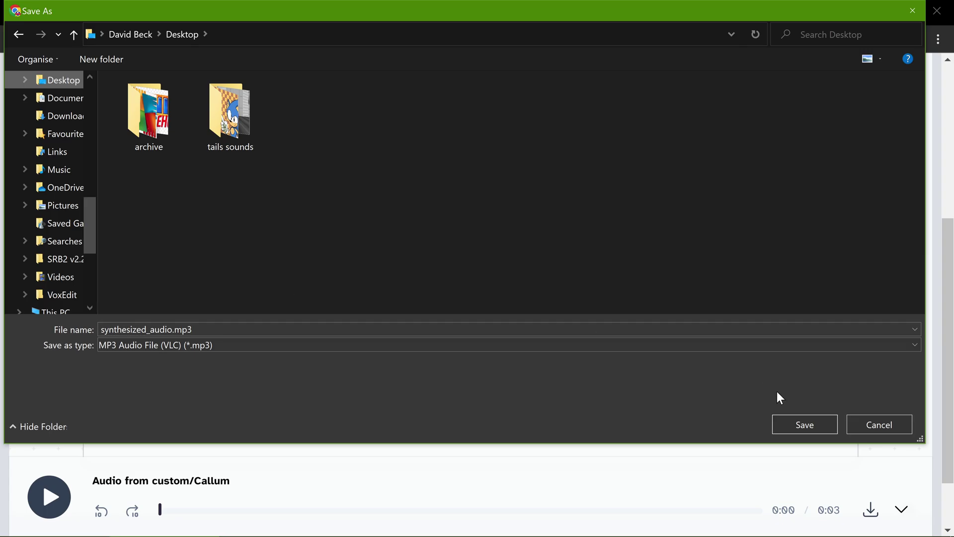
pyautogui.click(804, 425)
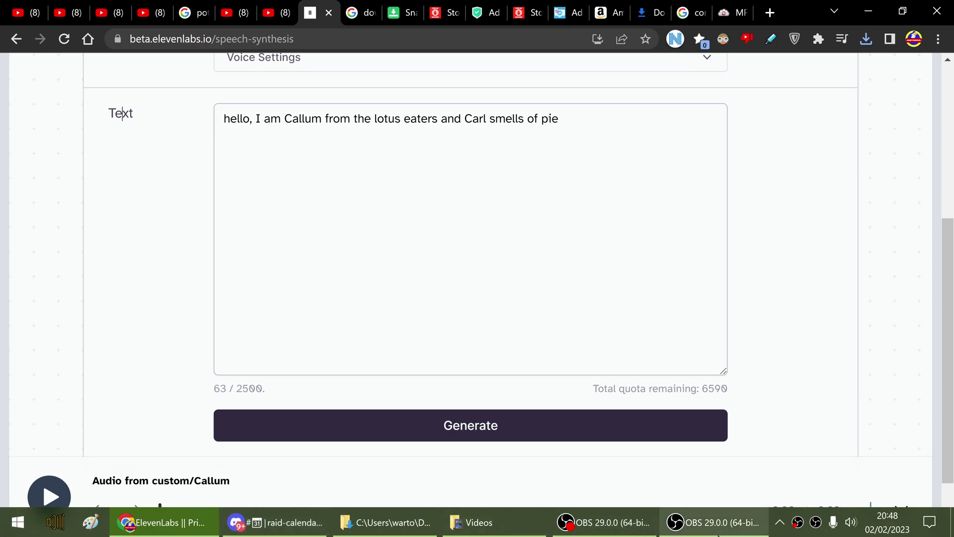
# In OBS Scene 3, show the Image 2 and Image sources and hide Display Capture.
pyautogui.click(714, 532)
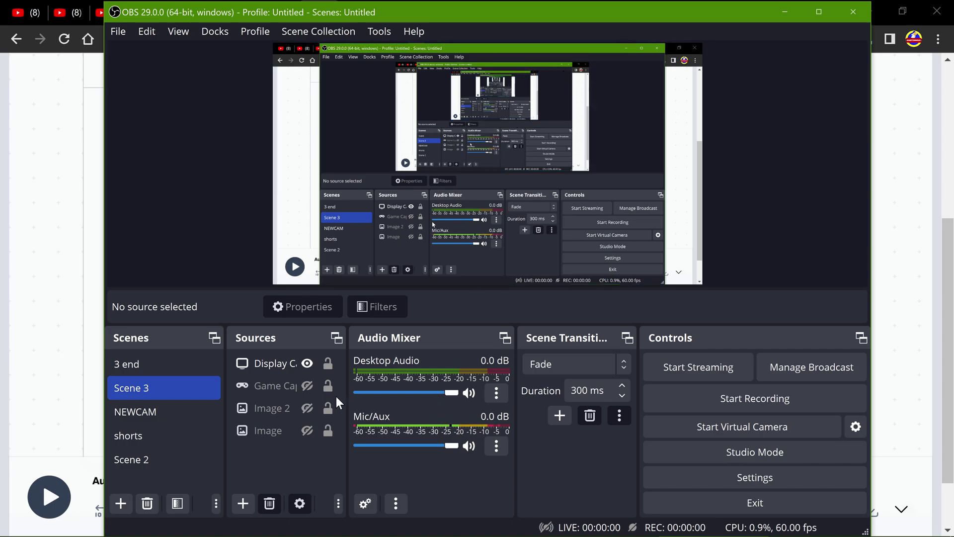
pyautogui.click(295, 408)
pyautogui.click(304, 410)
pyautogui.click(307, 430)
pyautogui.click(309, 362)
pyautogui.click(305, 430)
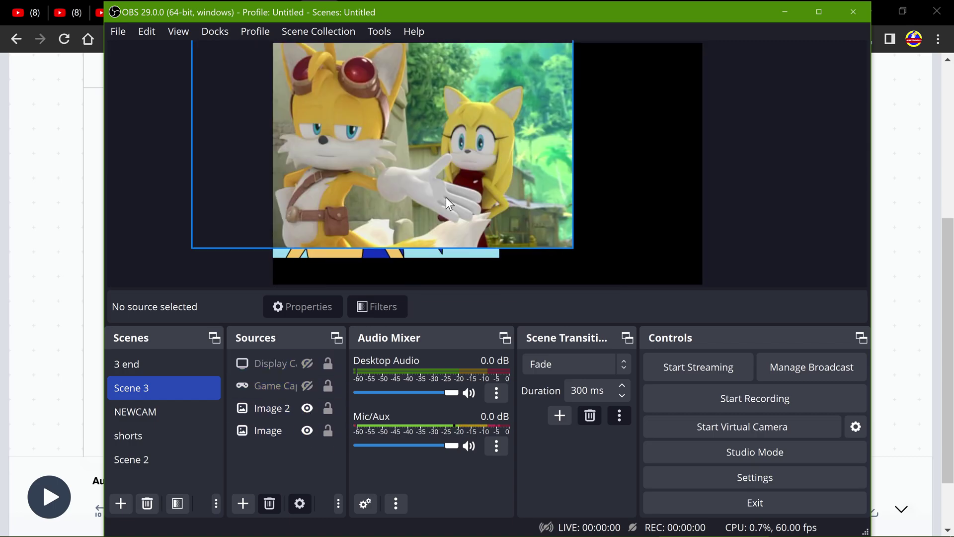
# Check the Tails picture toggles in the preview, then bring the recording OBS window to the front.
pyautogui.moveTo(587, 534)
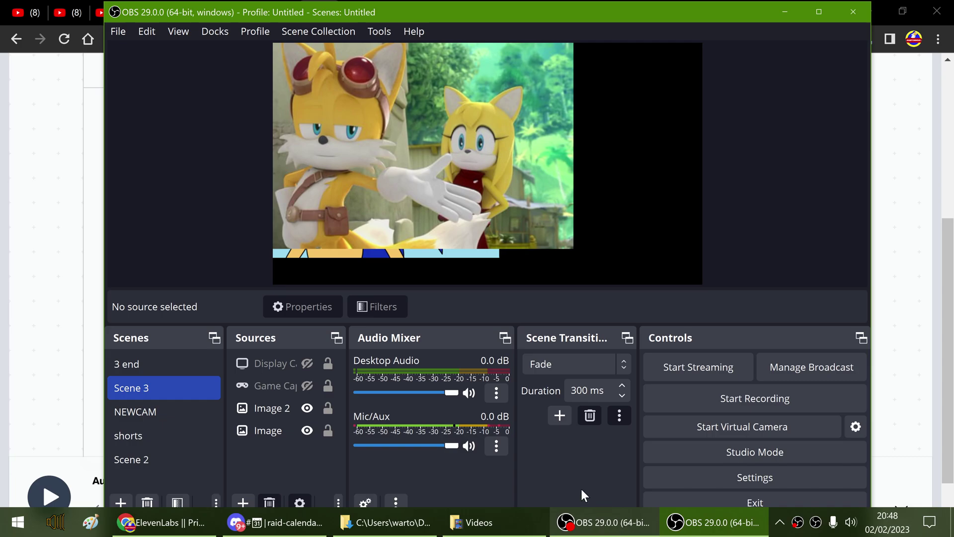
pyautogui.click(686, 527)
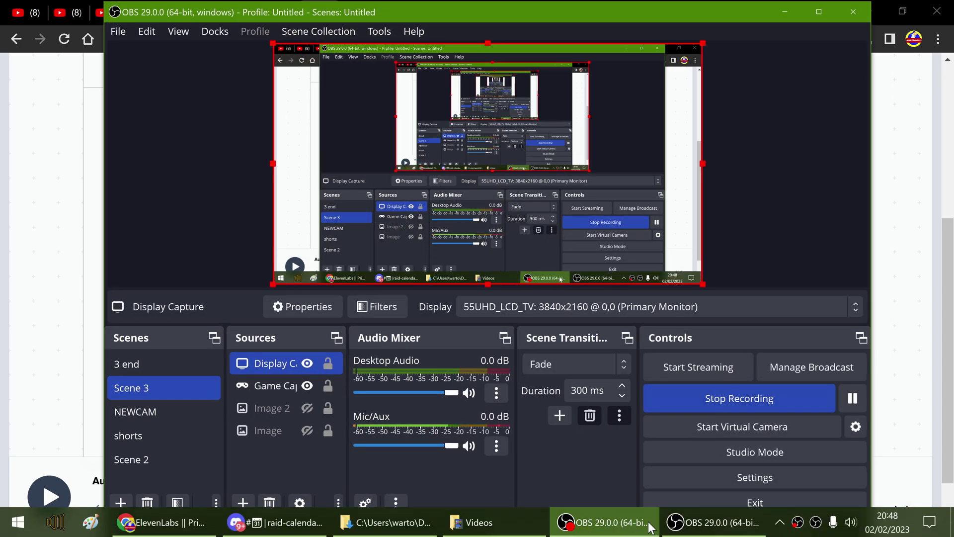
pyautogui.click(686, 527)
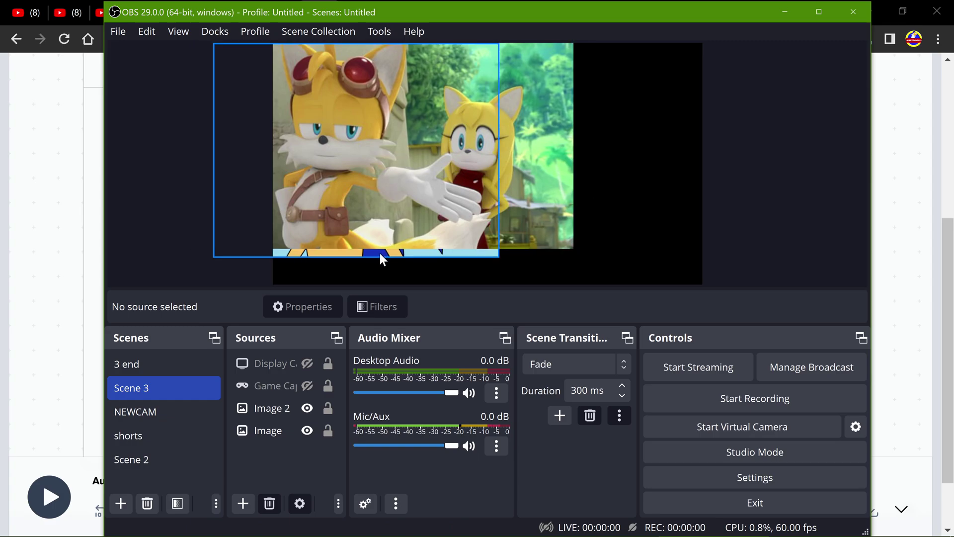
pyautogui.click(309, 408)
pyautogui.click(308, 409)
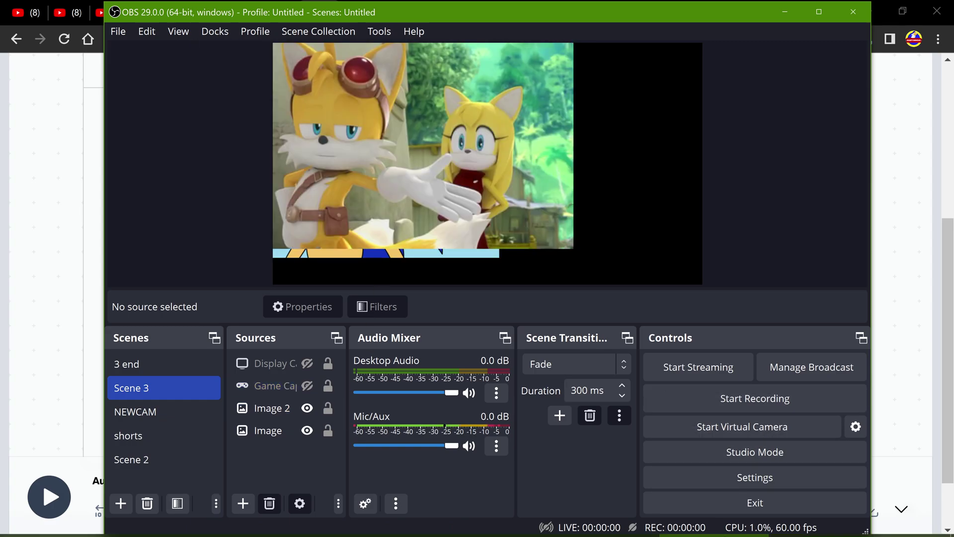
pyautogui.click(591, 522)
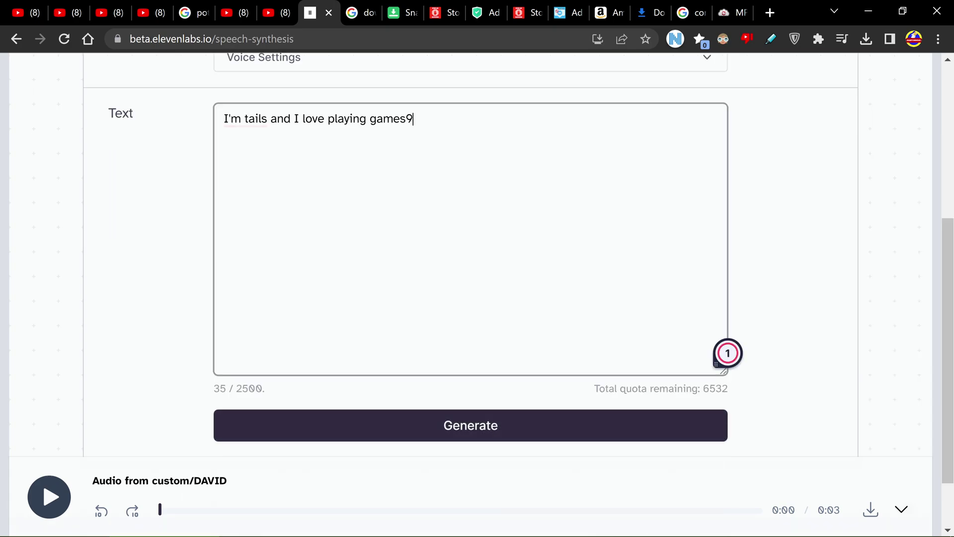
# Generate 'I'm tails and I love playing games9' with TAILS AS1, play the 0:02 clip, and return to OBS.
pyautogui.click(432, 425)
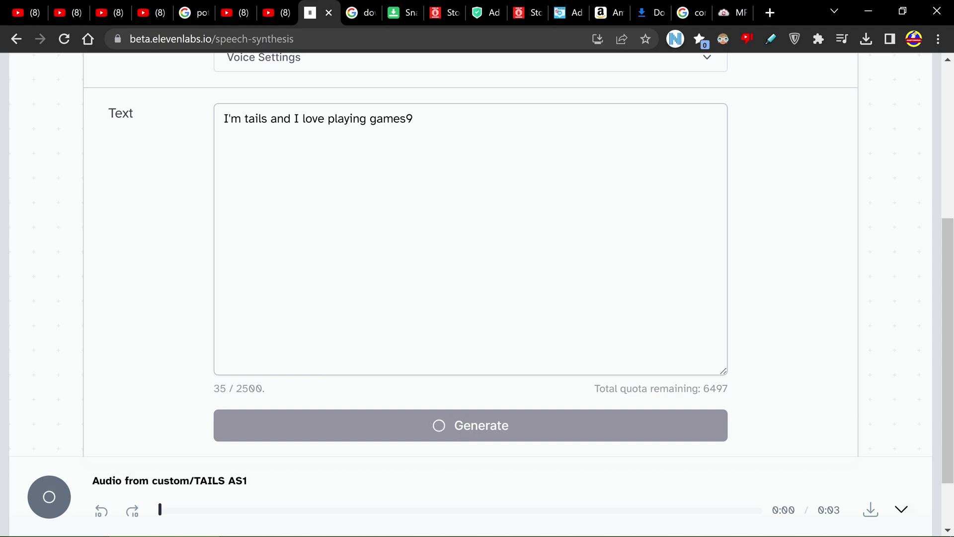
pyautogui.scroll(3, 471, 248)
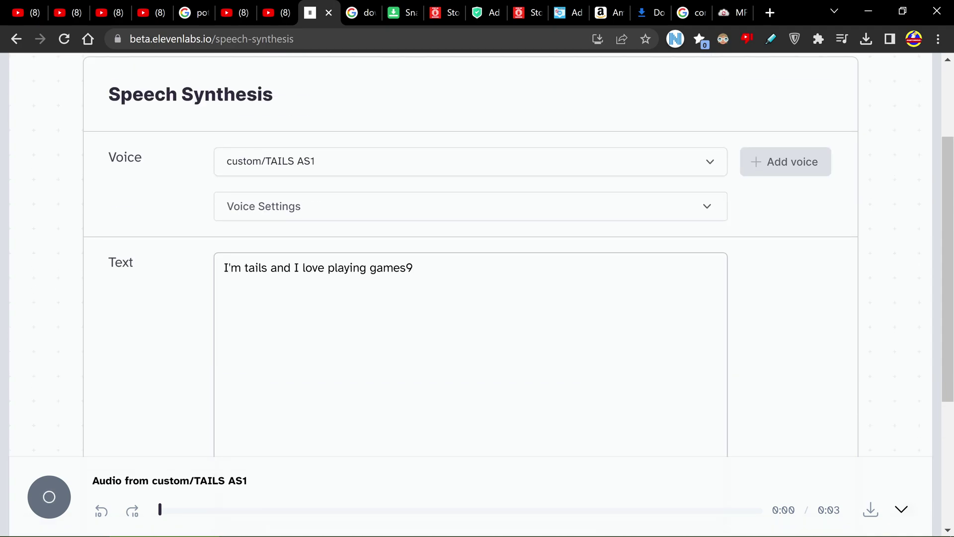
pyautogui.scroll(-3, 406, 395)
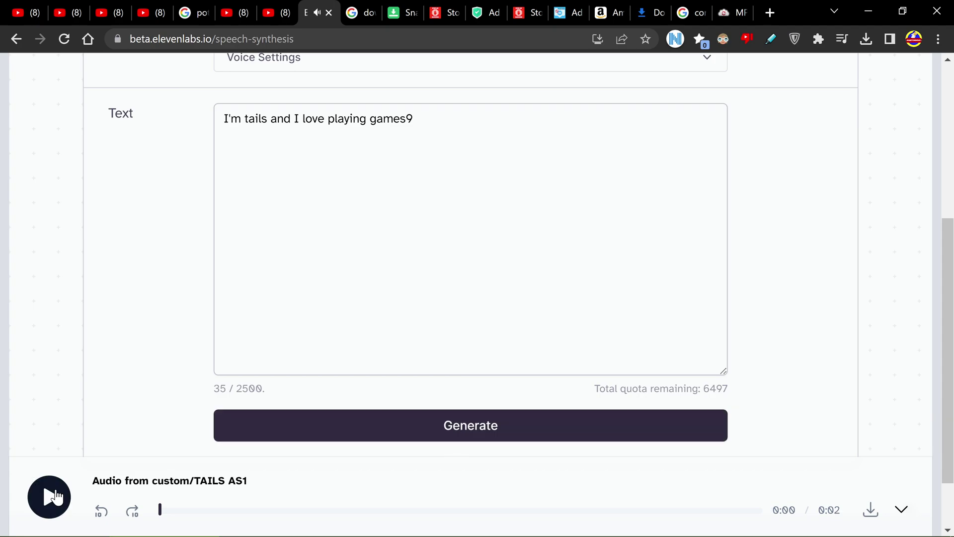
pyautogui.click(55, 496)
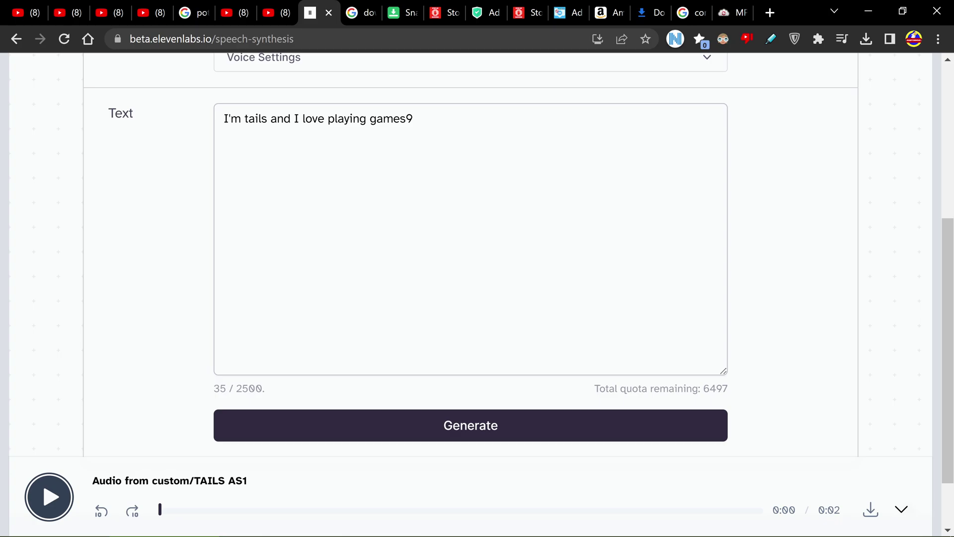
pyautogui.scroll(4, 471, 268)
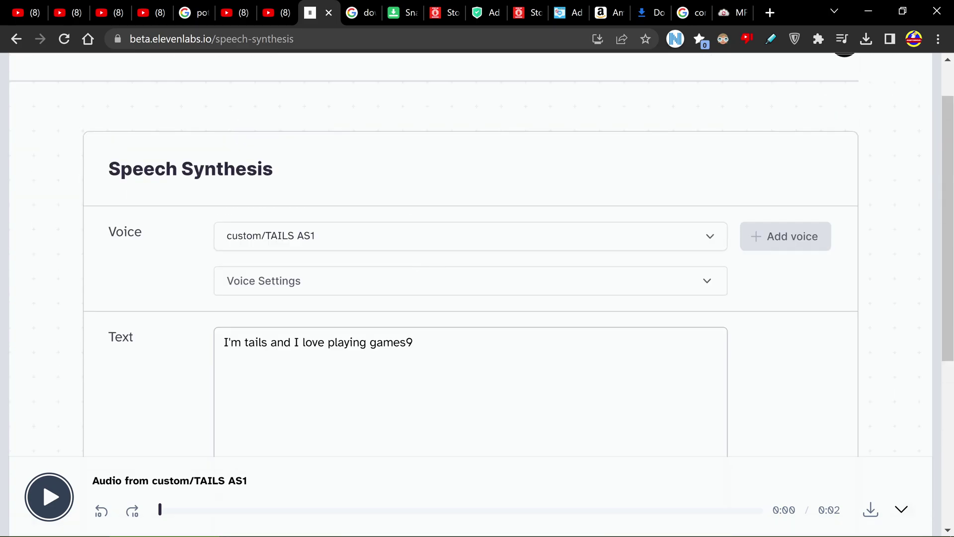
pyautogui.click(607, 526)
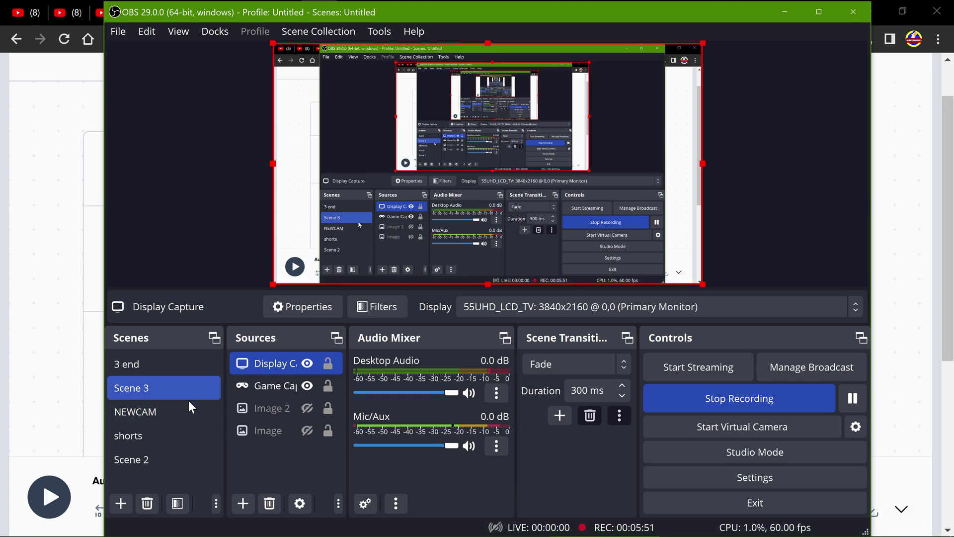